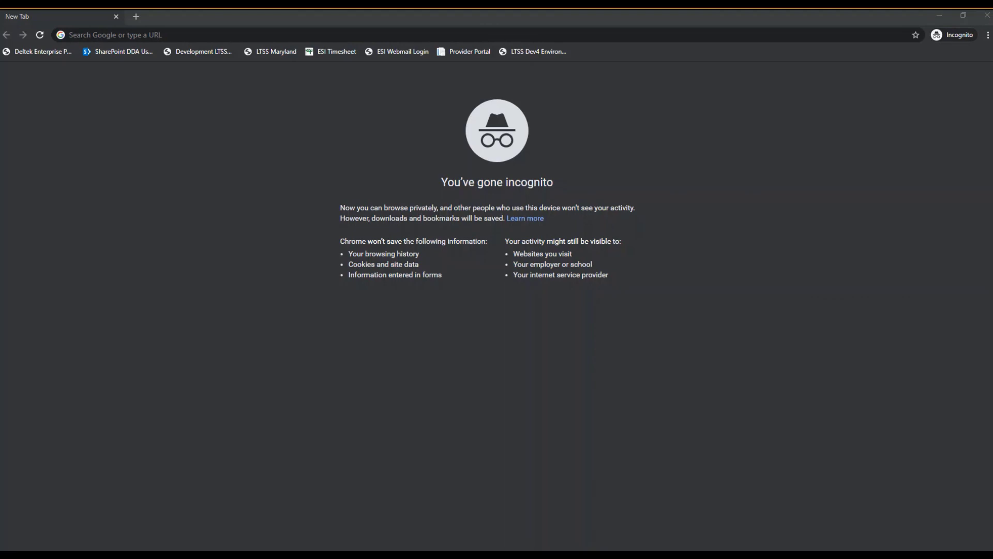
- Enter ltssmaryland.org in Chrome's address bar to load the LTSS Maryland sign-in page
left_click(190, 34)
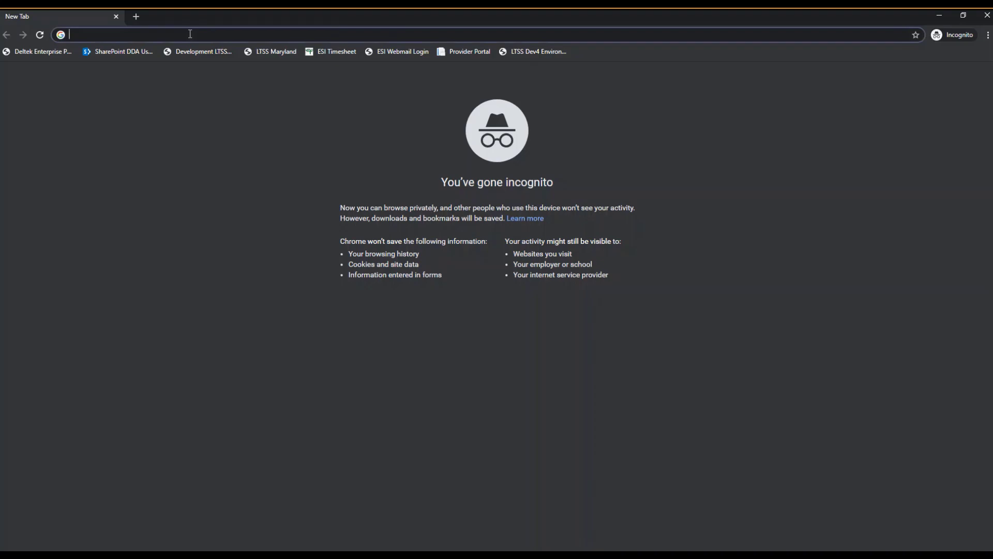
type("ltssmay")
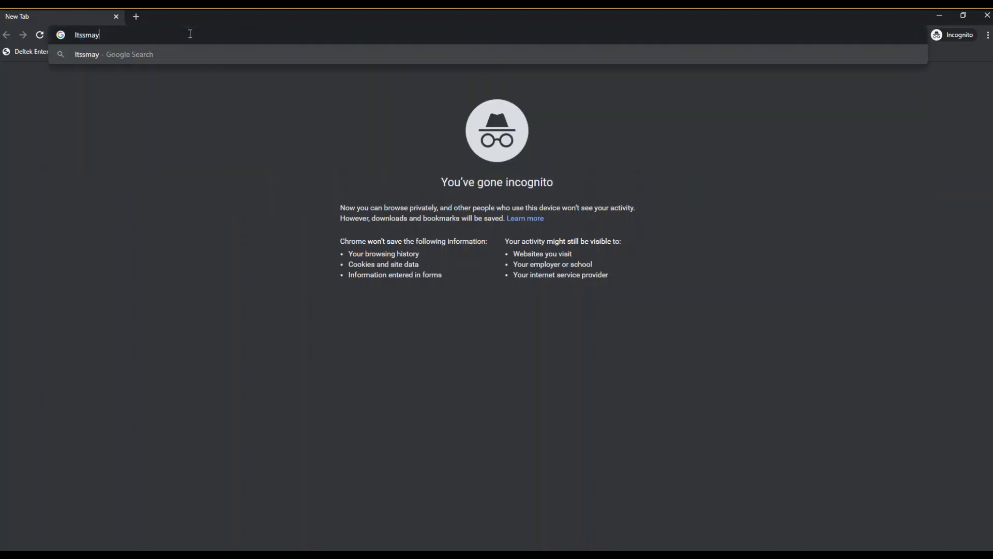
key("BackSpace")
type("ryland.org")
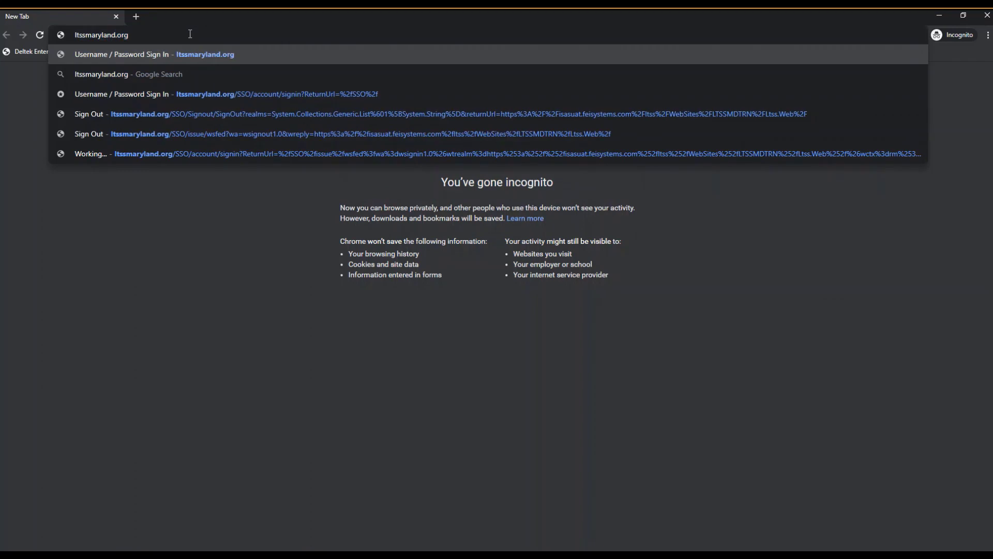
key("Return")
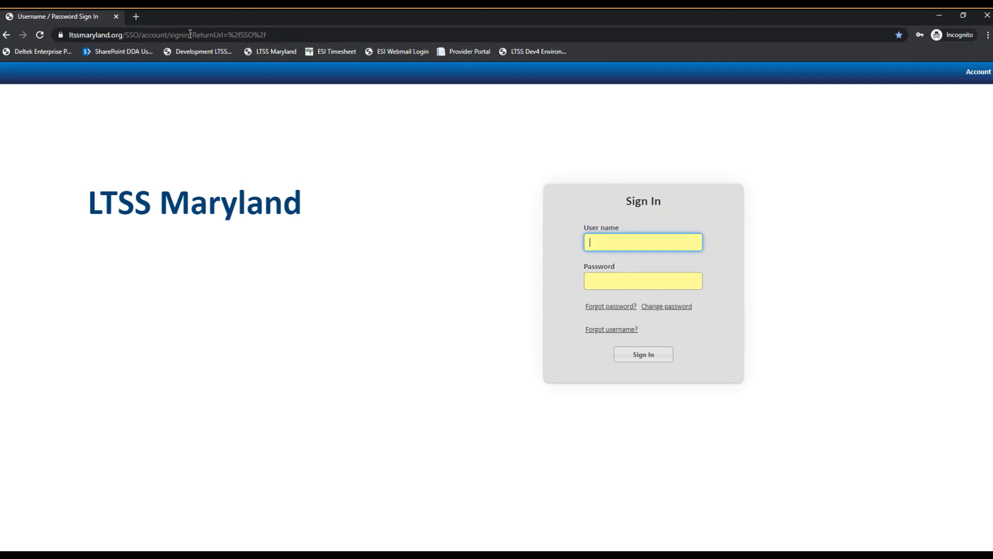
- Sign in using the saved user name and the account password
type("walee")
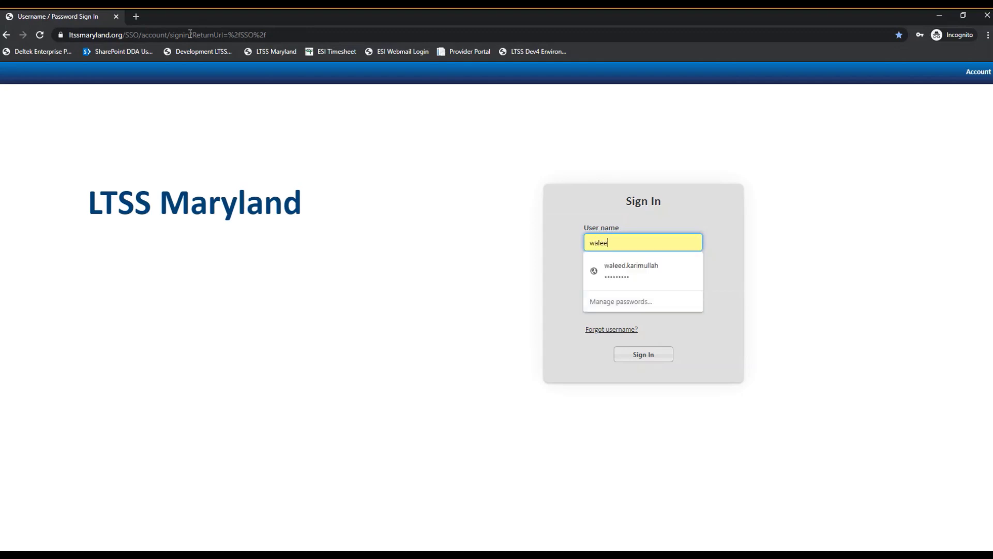
type("d.karimullah")
key("Tab")
type("••••••••")
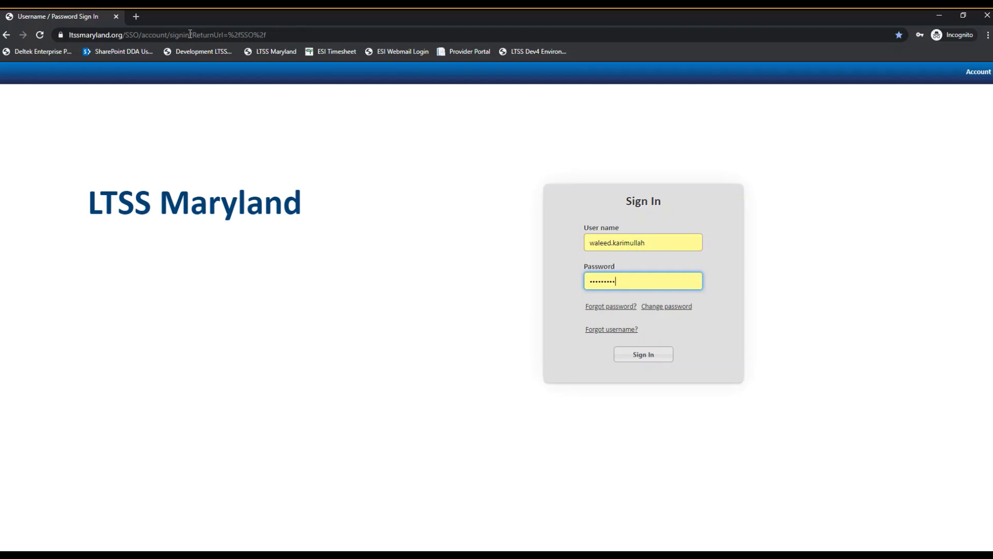
left_click(626, 355)
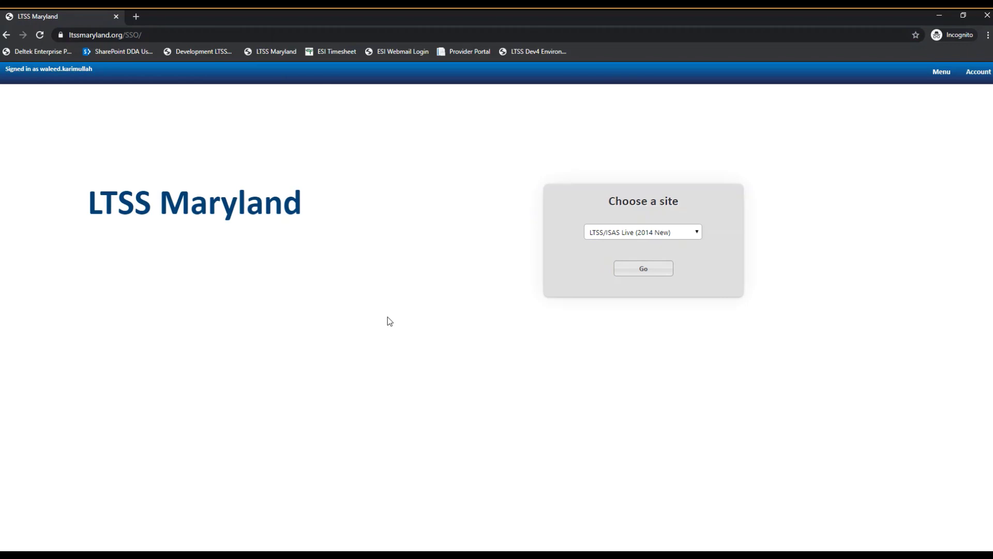
- Keep LTSS/ISAS Live (2014 New) as the chosen site and enter it
left_click(623, 235)
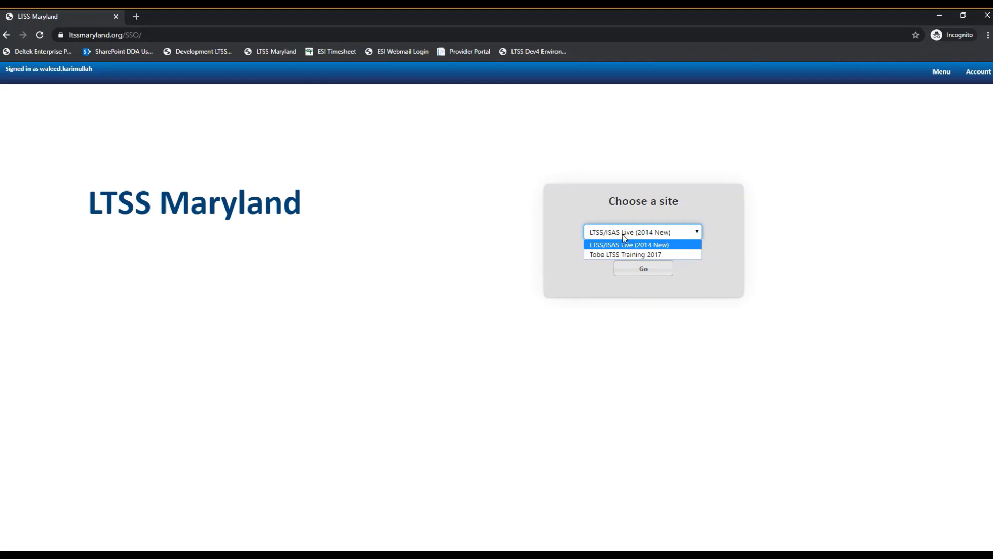
left_click(622, 233)
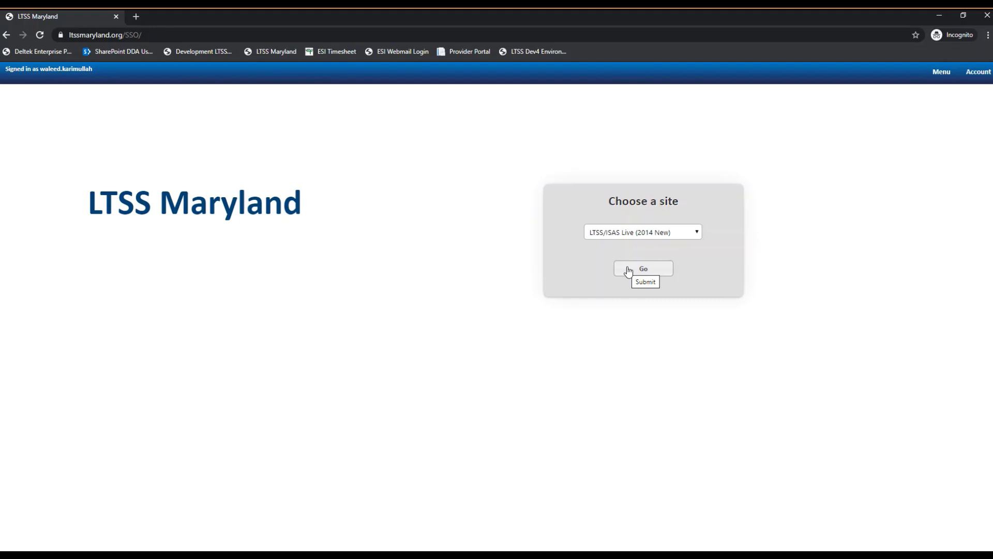
left_click(628, 269)
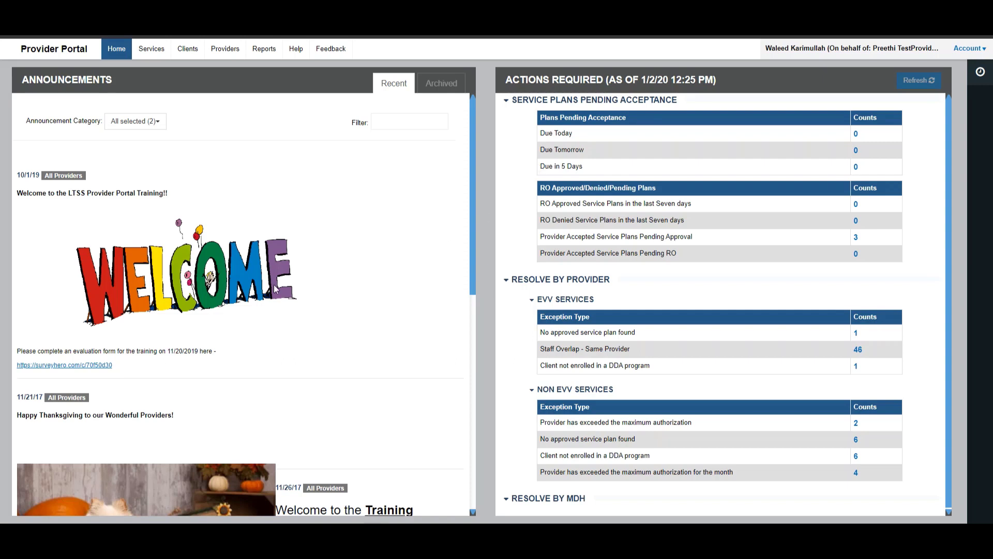
- Switch from the Home dashboard to the Clients tab's search page
left_click(189, 51)
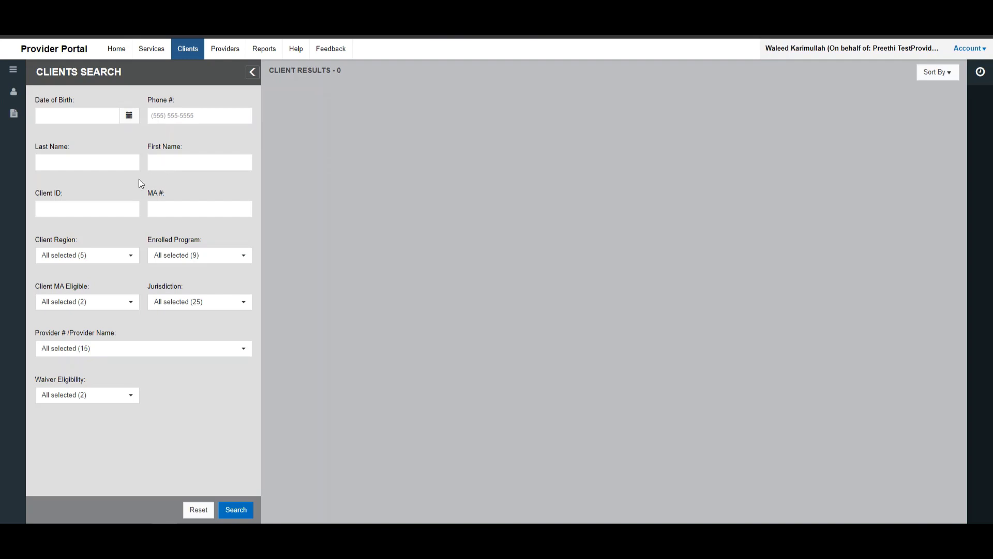
left_click(88, 209)
left_click(161, 214)
left_click(80, 255)
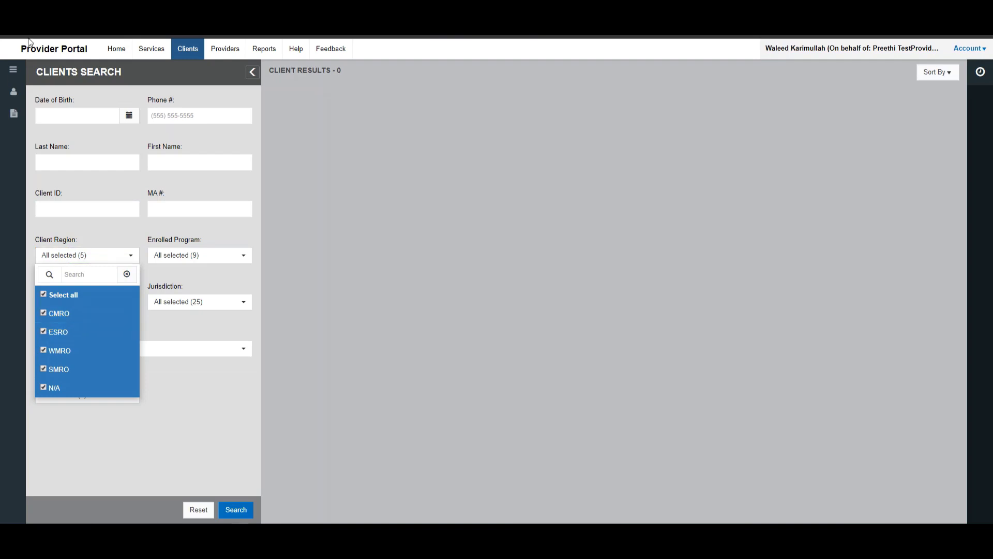
left_click(237, 258)
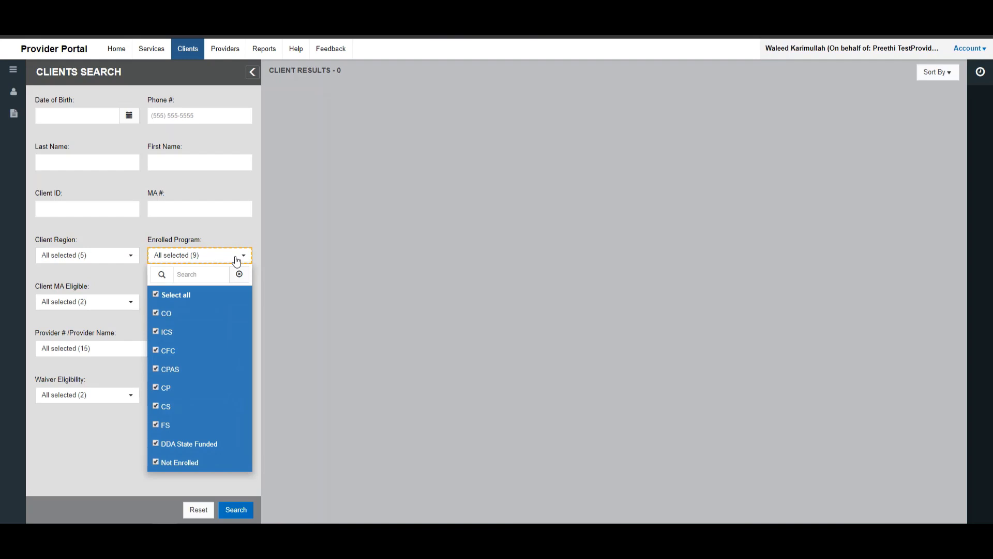
left_click(101, 303)
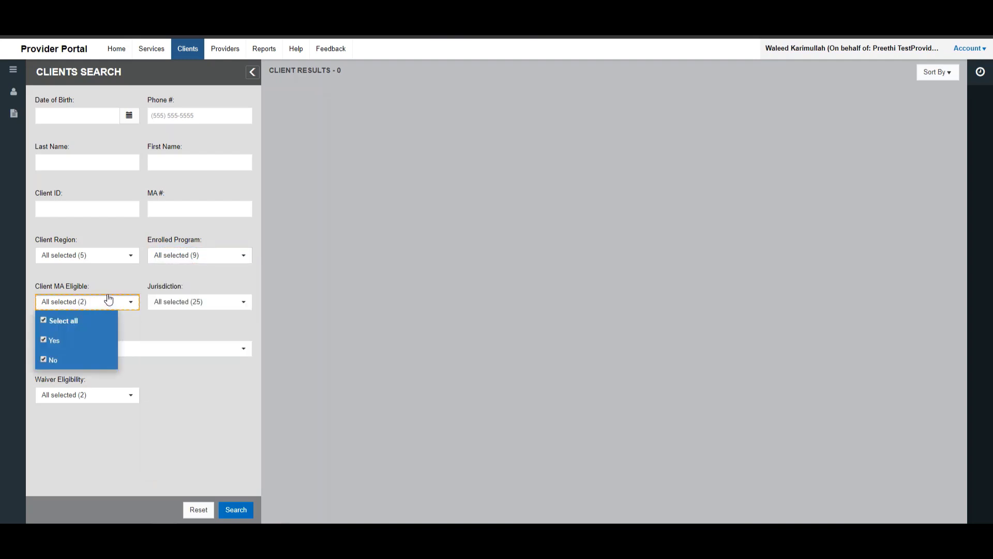
left_click(185, 302)
scroll(185, 303, "down", 3)
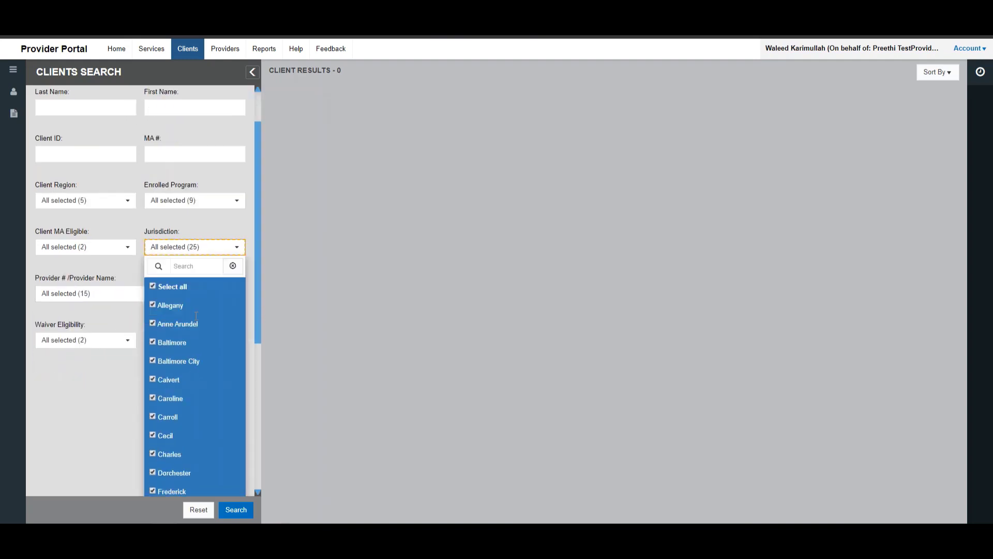
scroll(179, 310, "up", 2)
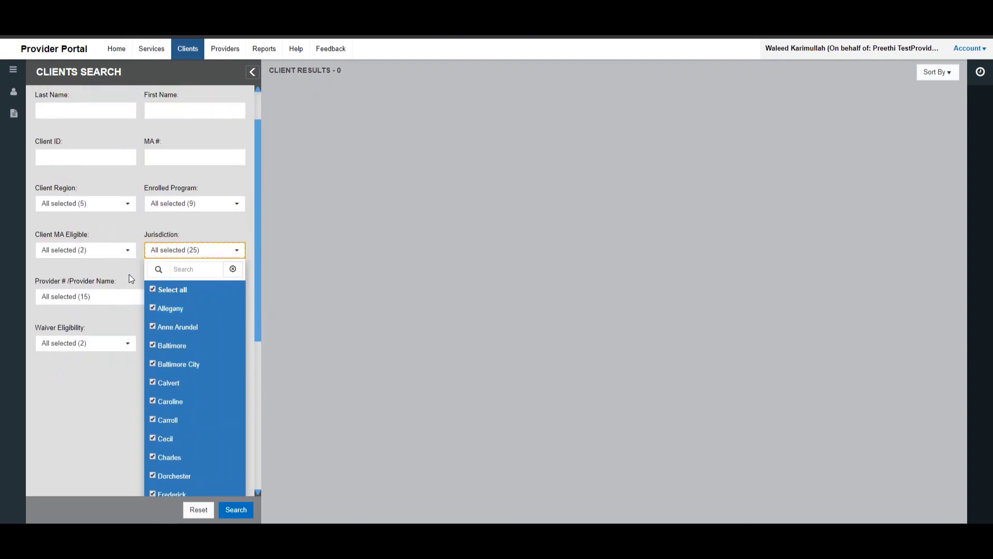
left_click(129, 272)
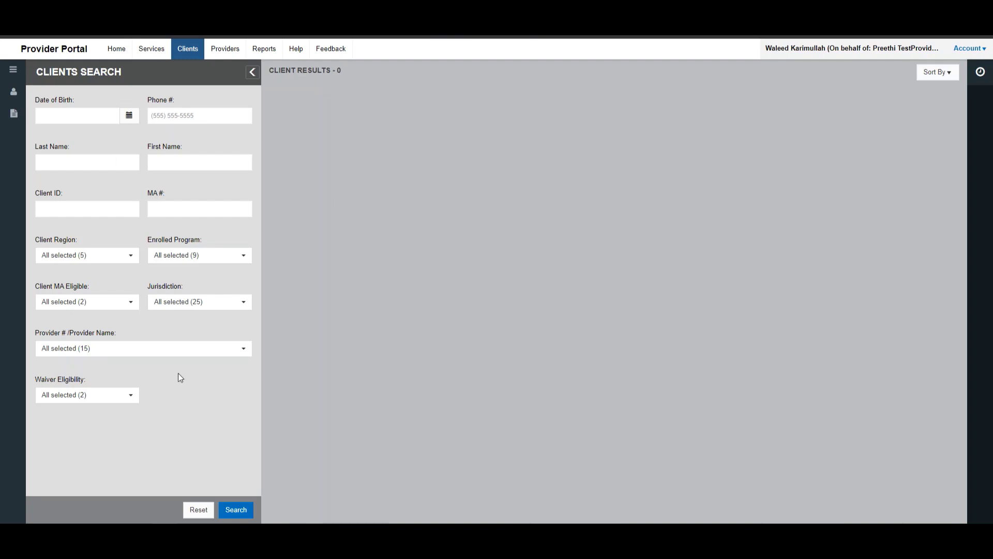
left_click(169, 347)
scroll(171, 405, "down", 3)
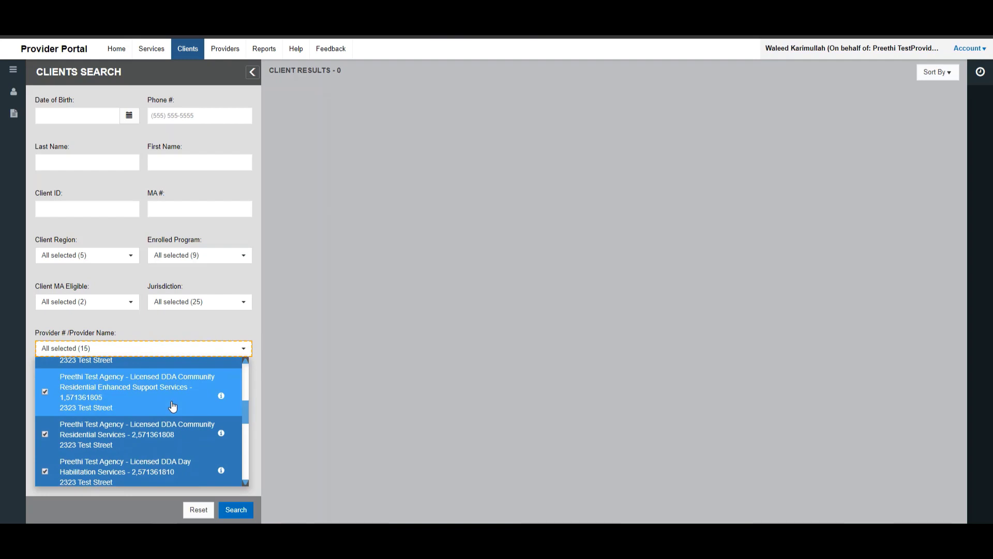
left_click(152, 326)
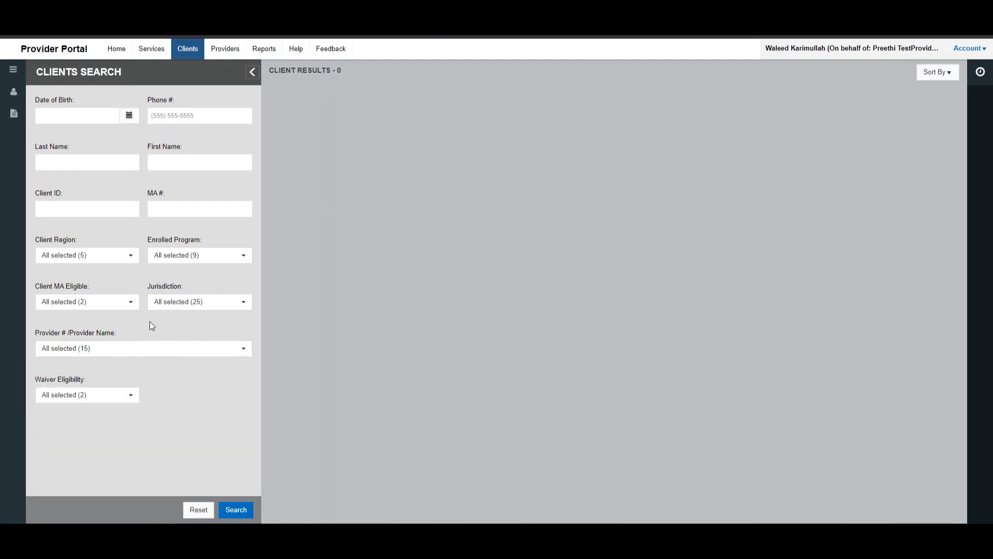
left_click(112, 399)
left_click(126, 397)
- Search clients by the client's first name, returning the single CP/Somerset/CMRO record
left_click(172, 163)
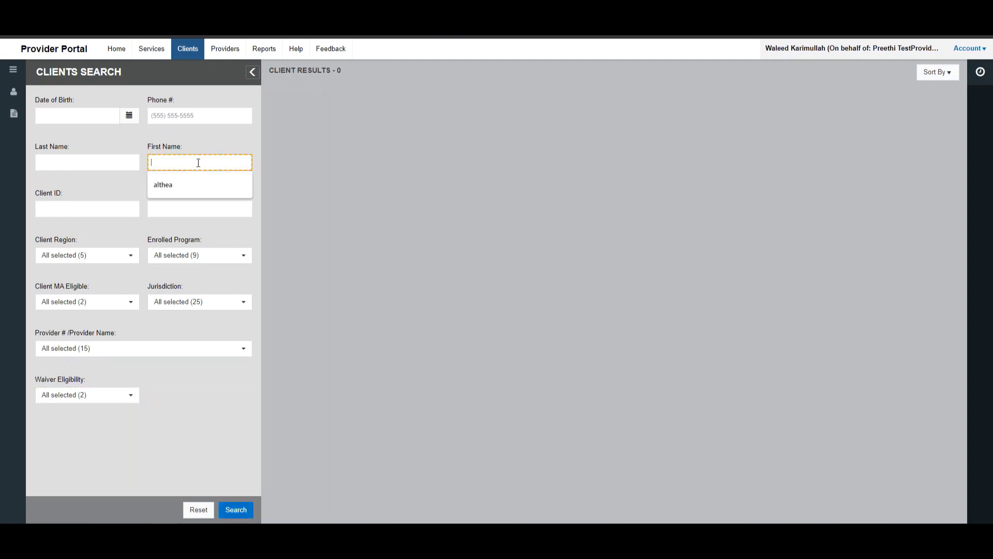
type("kelsi")
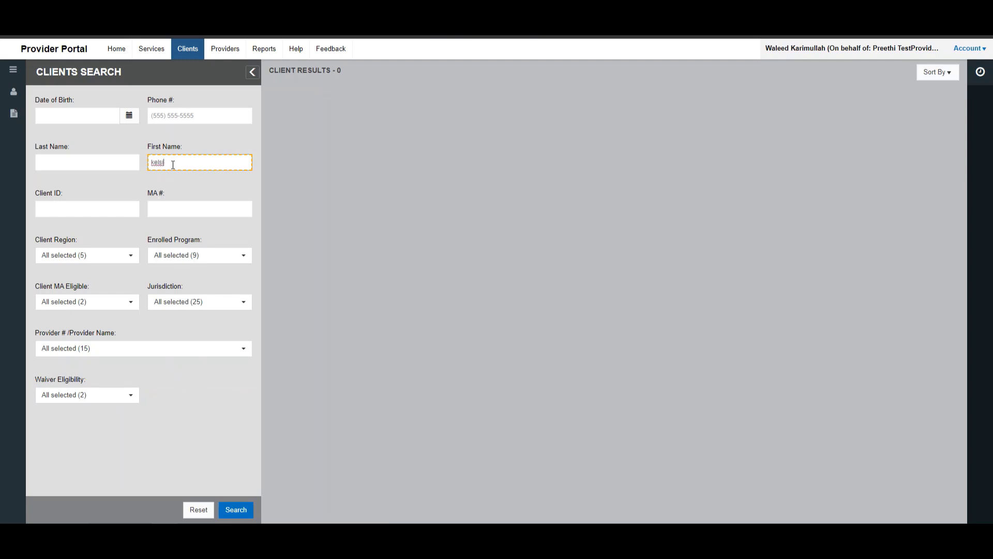
left_click(172, 189)
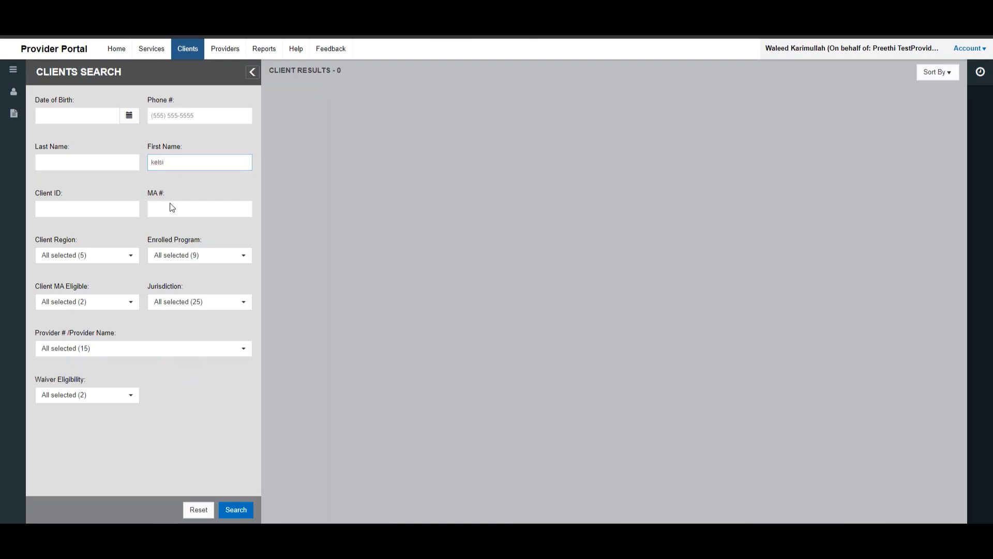
left_click(238, 512)
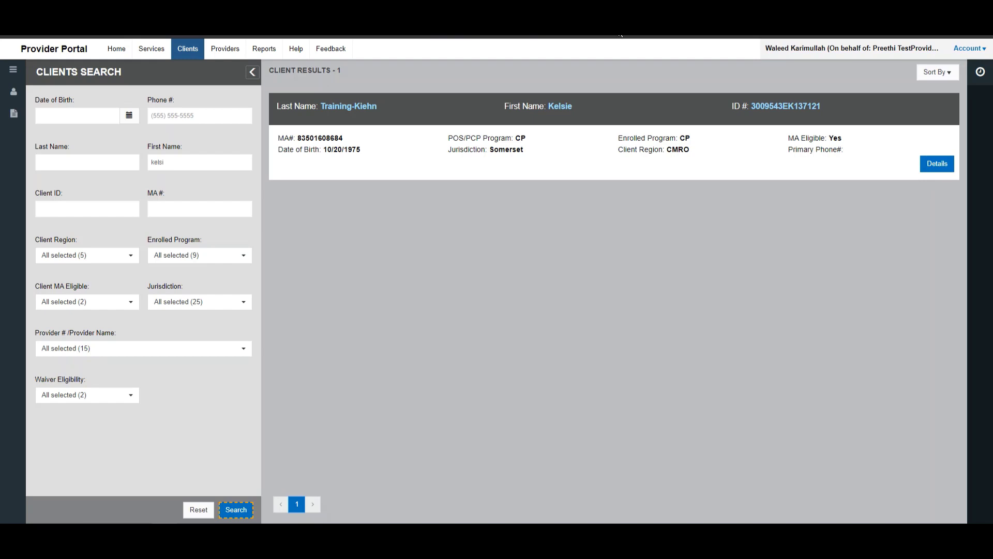
- Open the found client's profile and review the Client Demographic Overview
left_click(934, 162)
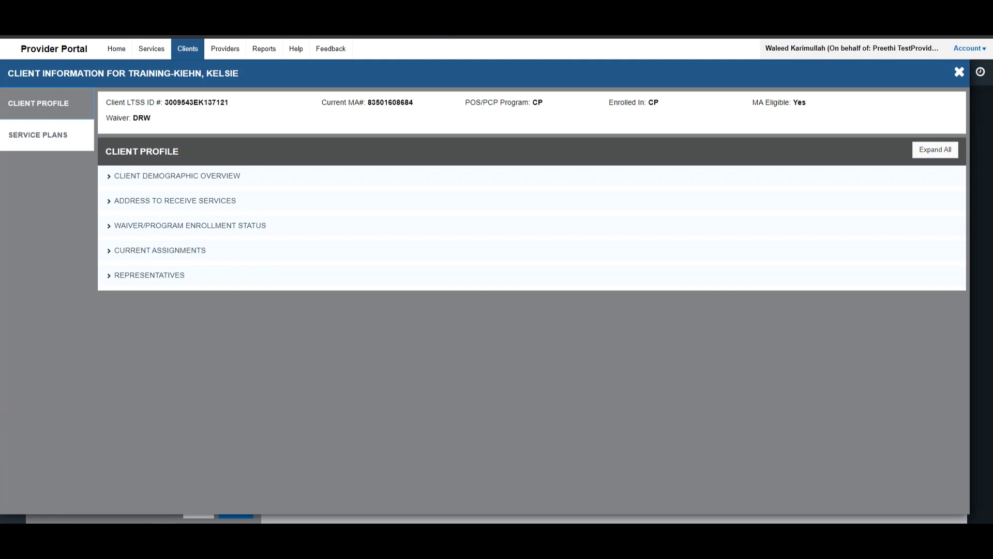
left_click(109, 177)
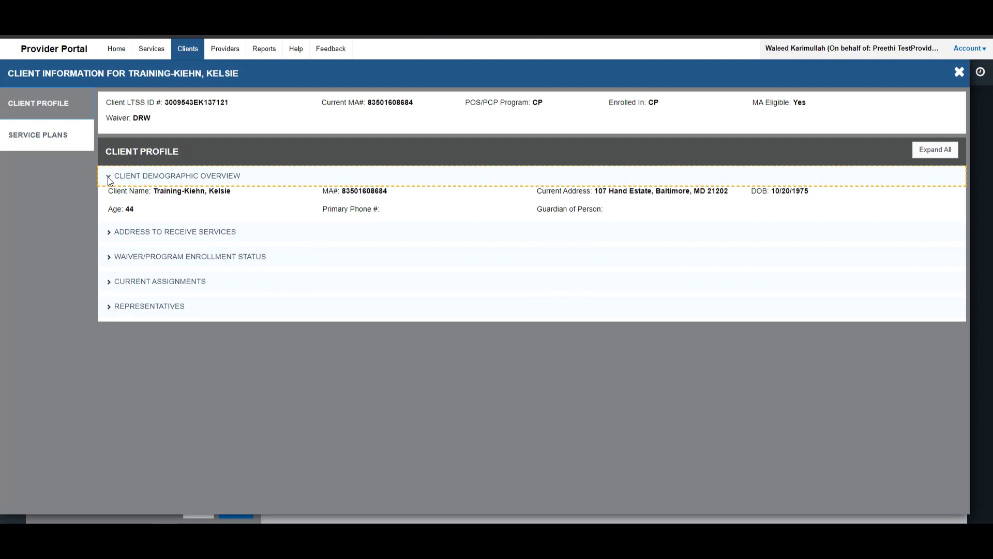
left_click(109, 177)
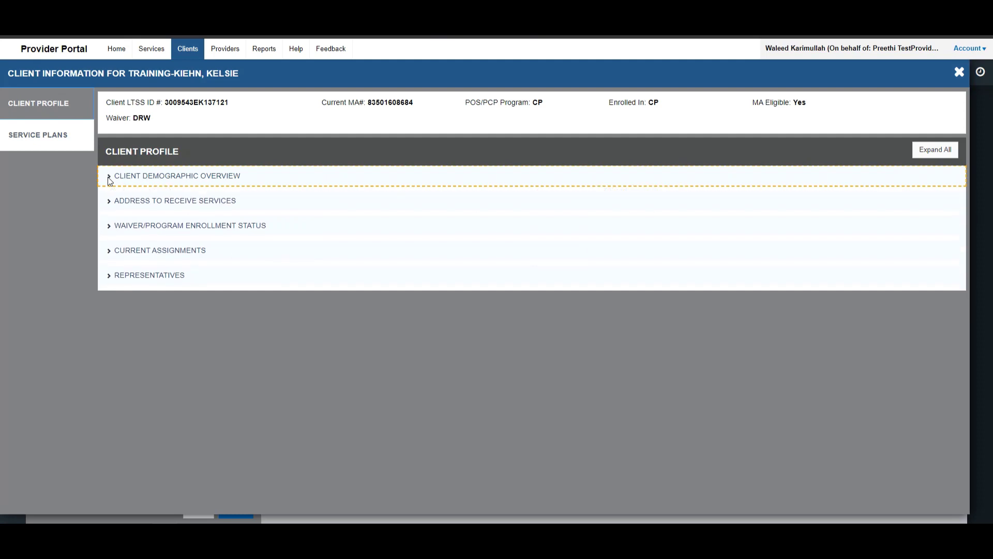
- Review Address To Receive Services, then expand Waiver/Program Enrollment Status
left_click(110, 203)
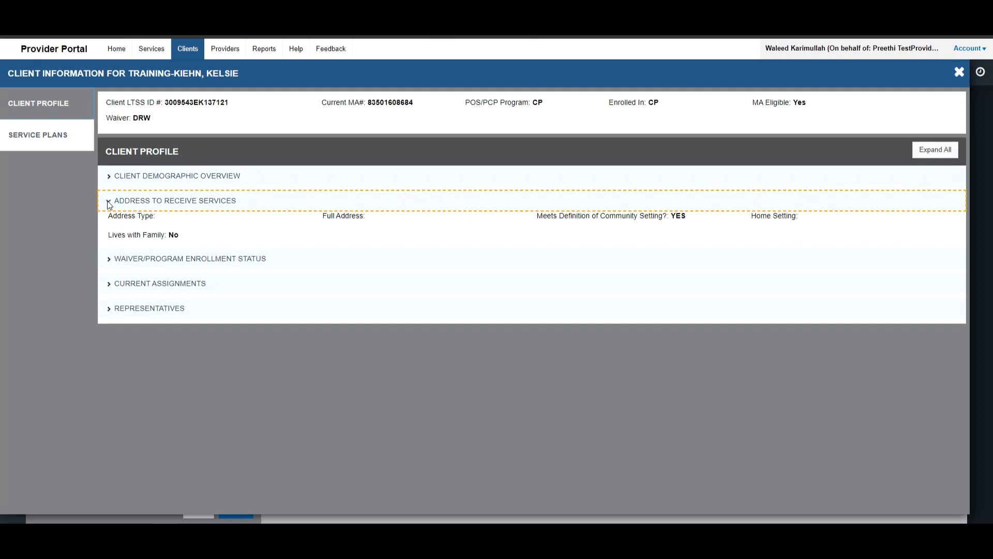
left_click(109, 203)
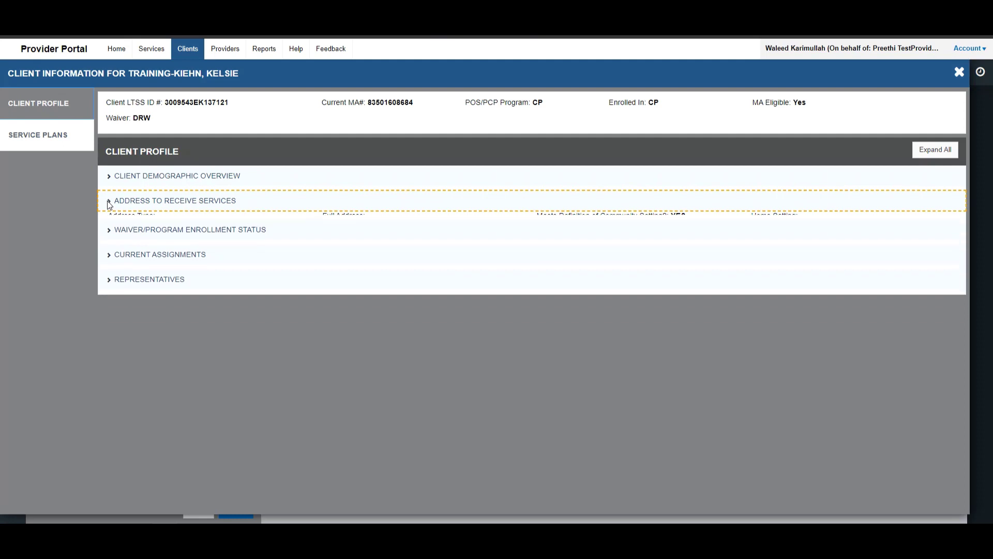
left_click(110, 228)
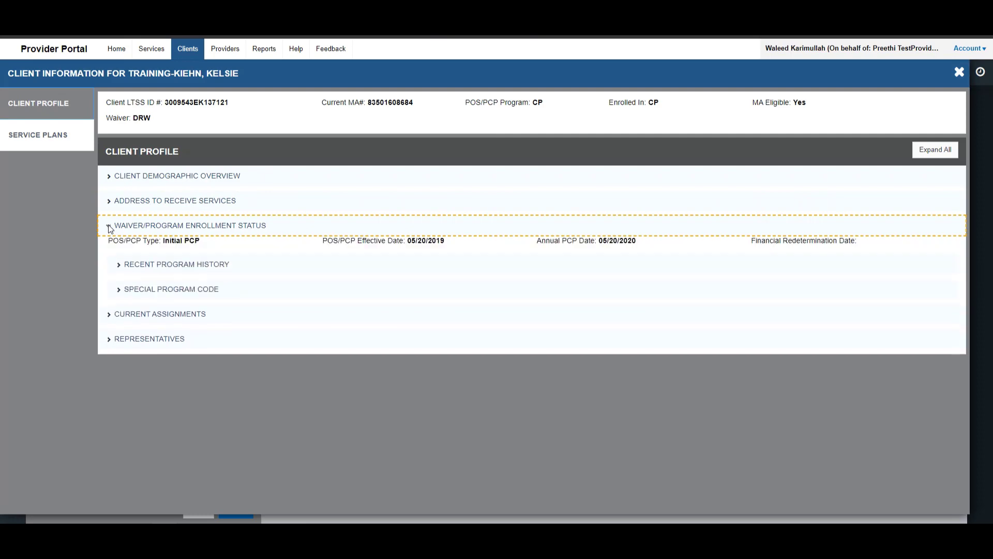
- Check Recent Program History and the DRW Special Program Code, then open Current Assignments
left_click(119, 266)
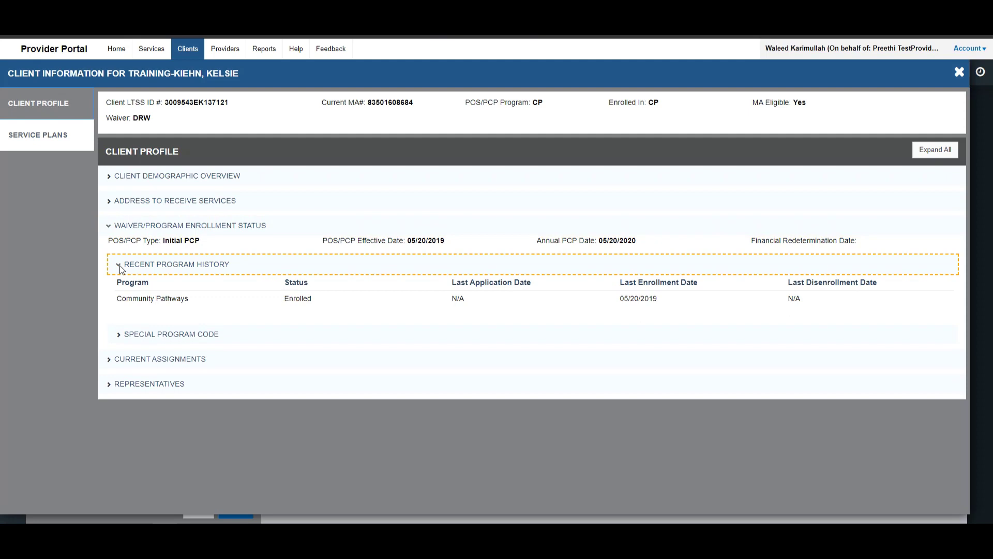
left_click(120, 334)
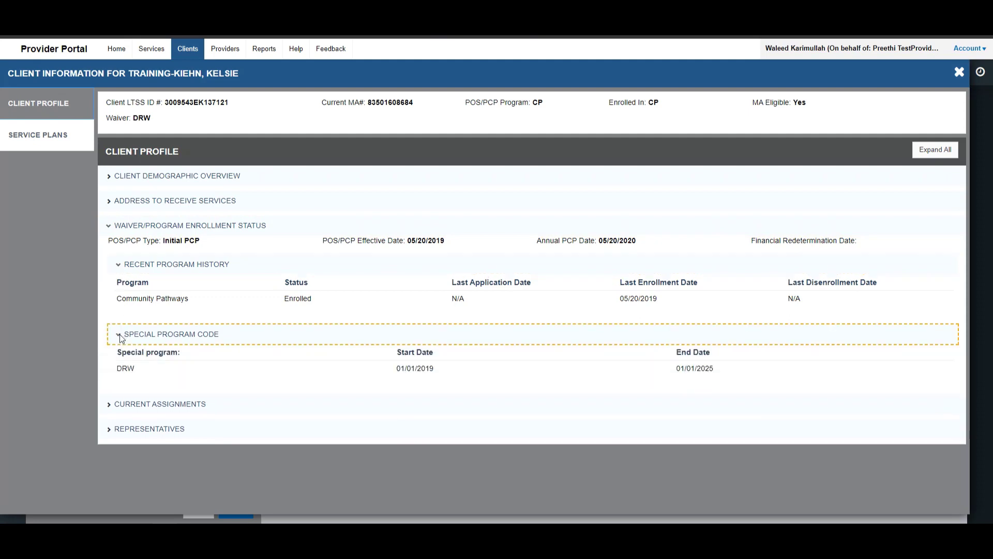
left_click(117, 335)
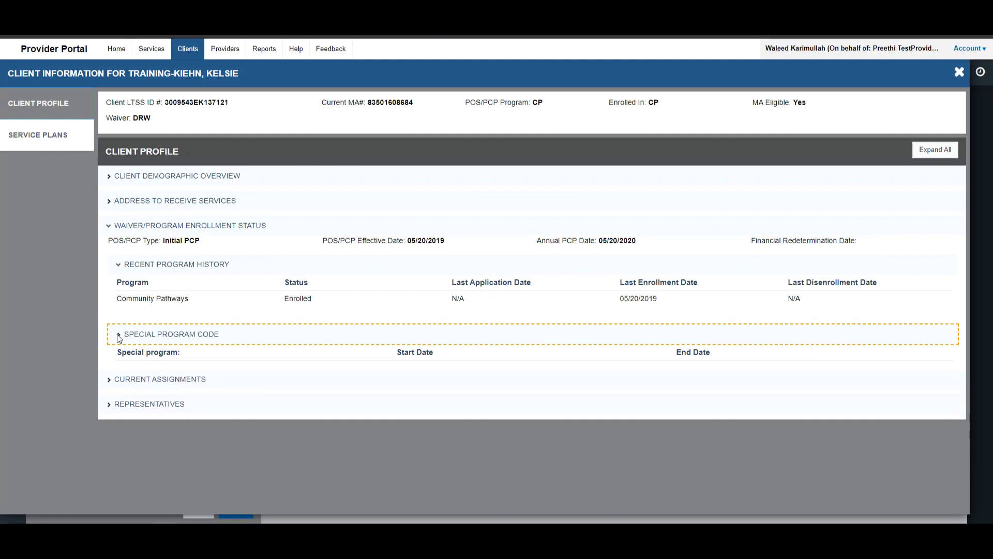
left_click(119, 267)
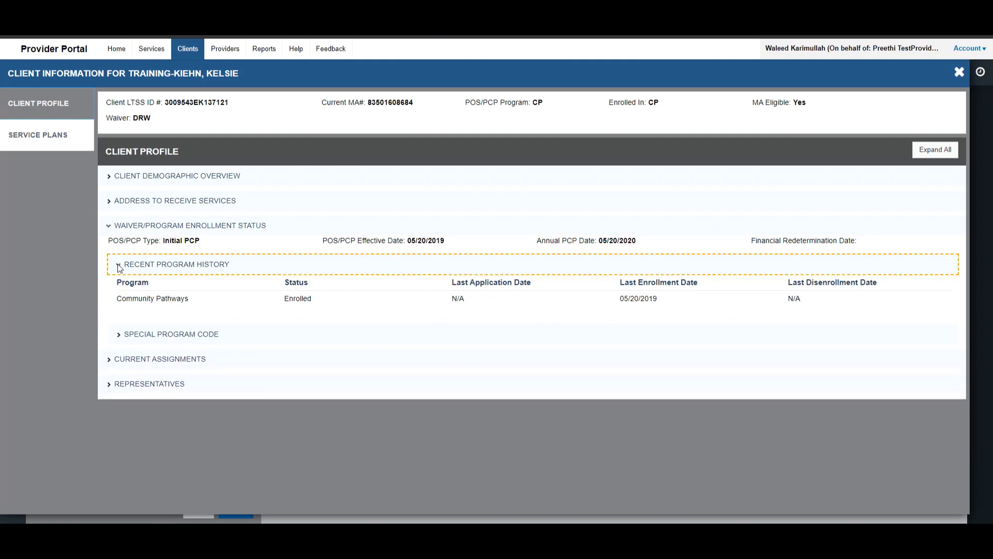
left_click(109, 227)
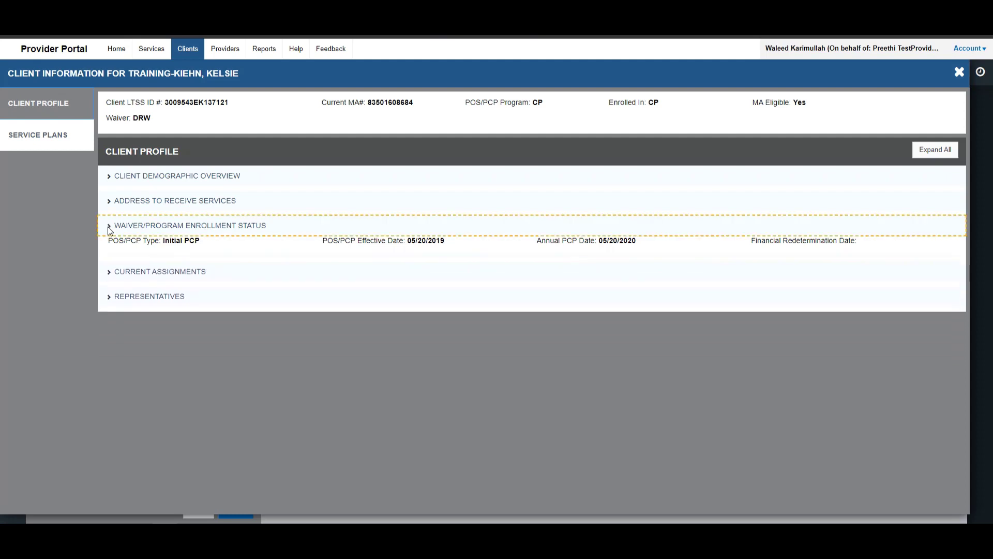
left_click(109, 252)
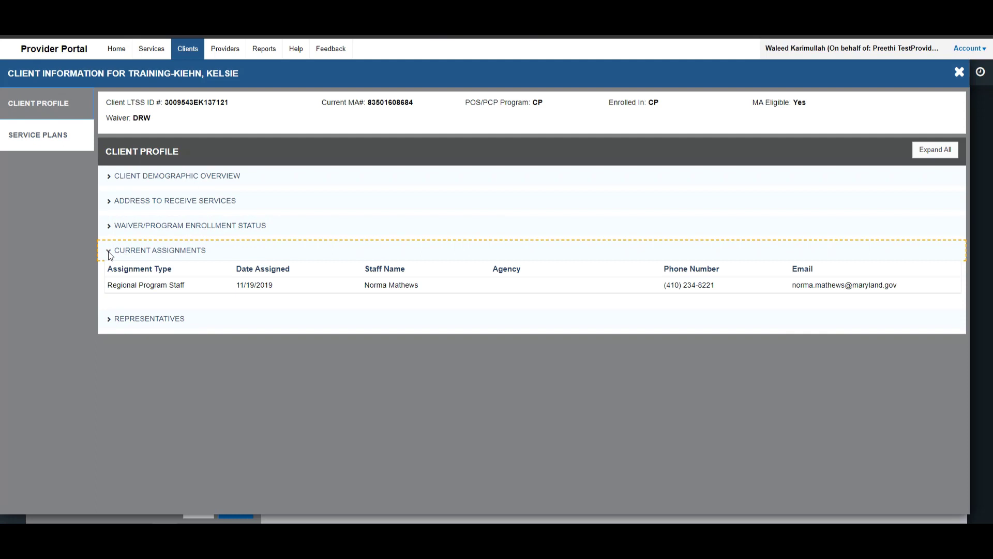
- Collapse Current Assignments and confirm Representatives shows 'No data available'
left_click(108, 252)
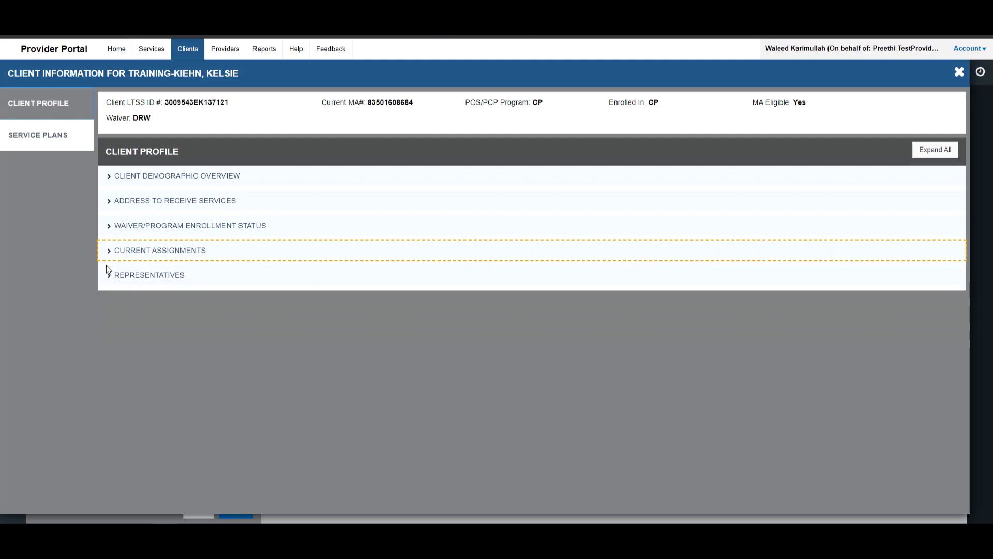
left_click(109, 276)
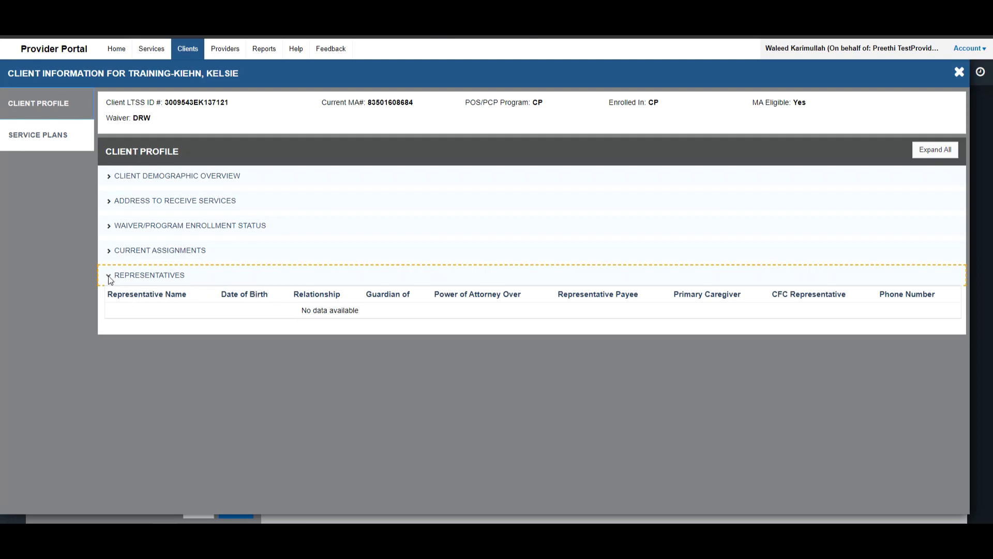
left_click(108, 276)
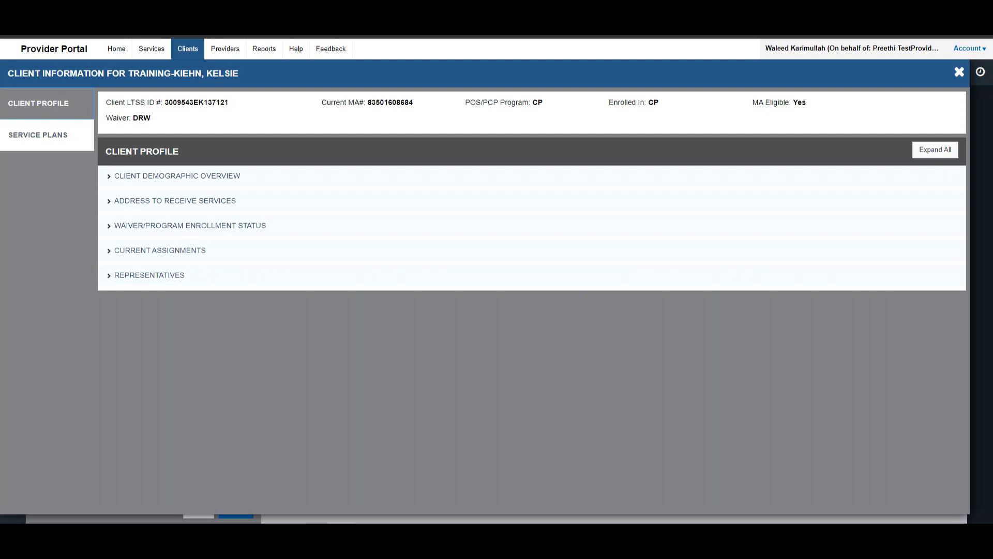
- Open Details for the approved Initial PCP plan under Service Plans
left_click(45, 140)
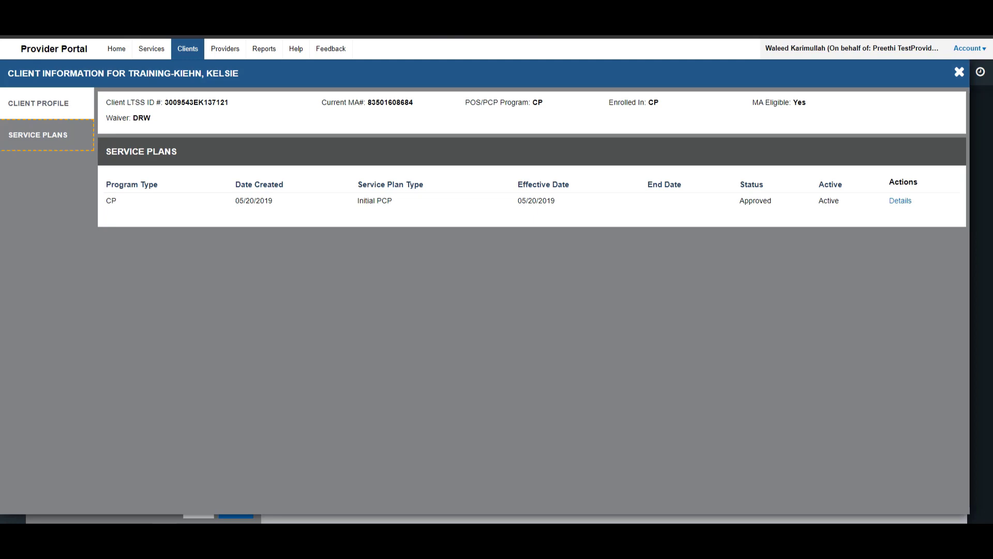
left_click(901, 202)
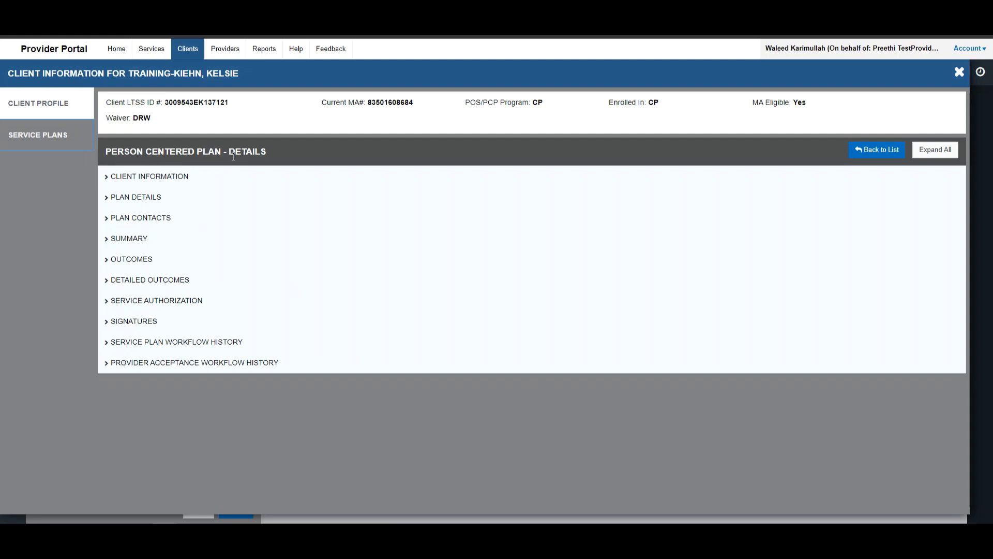
left_click(108, 182)
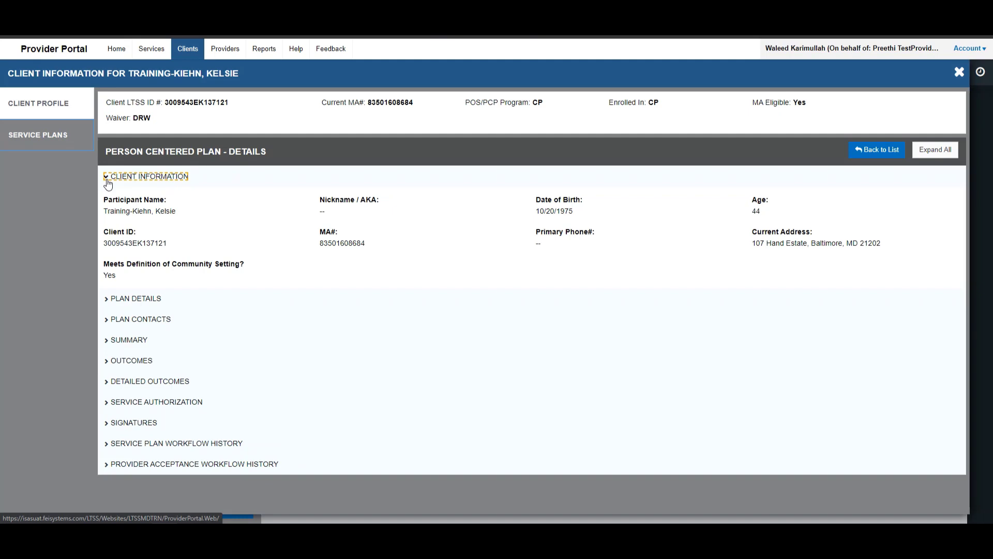
left_click(108, 182)
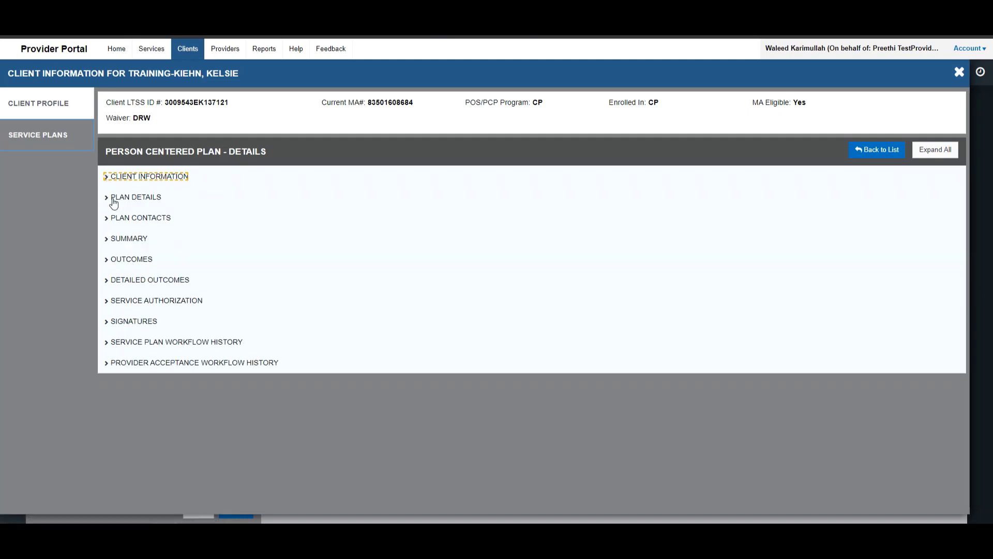
left_click(108, 201)
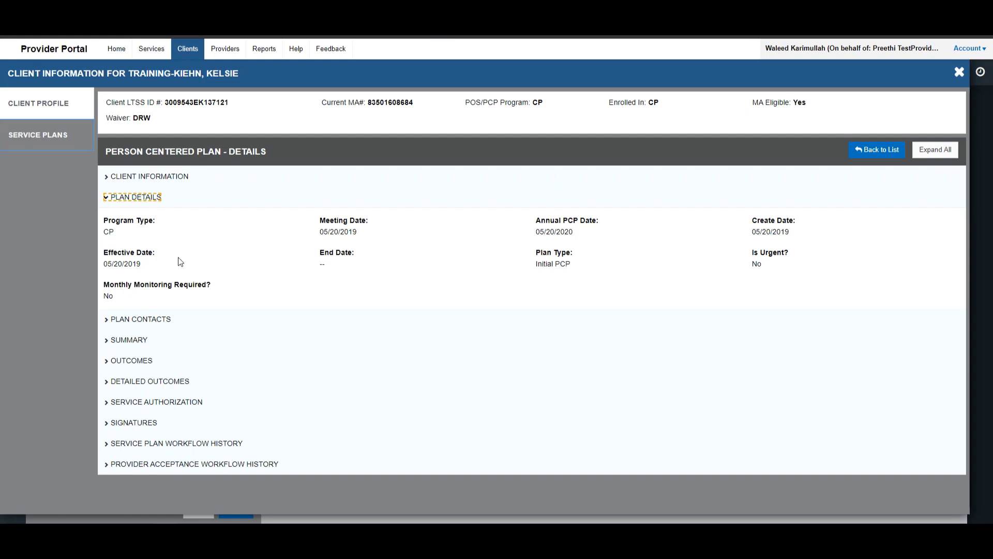
left_click(107, 198)
left_click(107, 197)
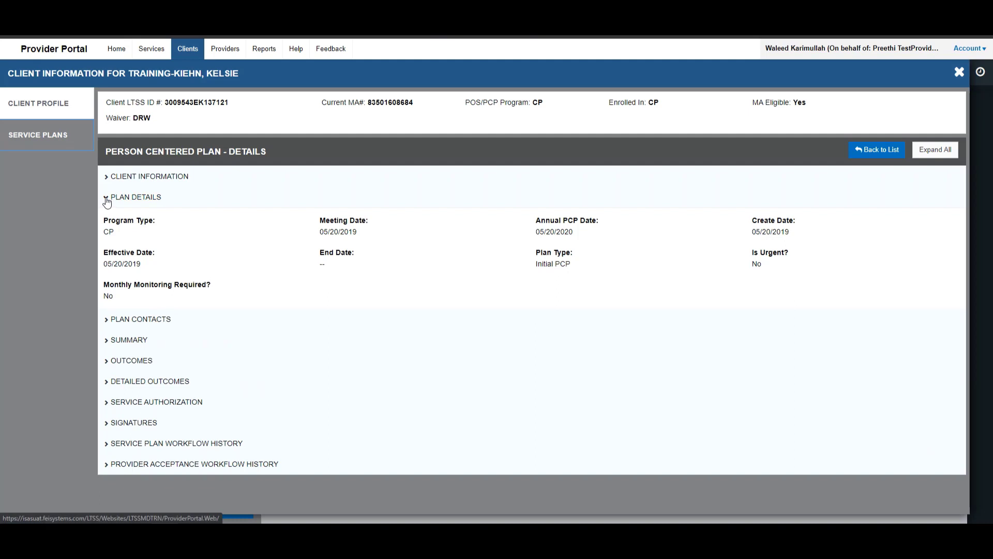
left_click(107, 201)
left_click(131, 201)
left_click(131, 200)
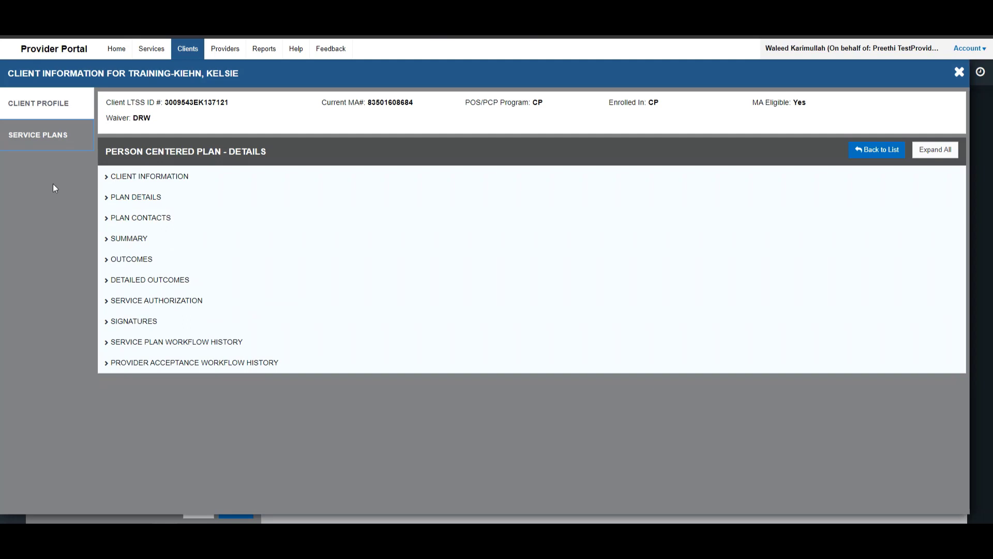
left_click(106, 220)
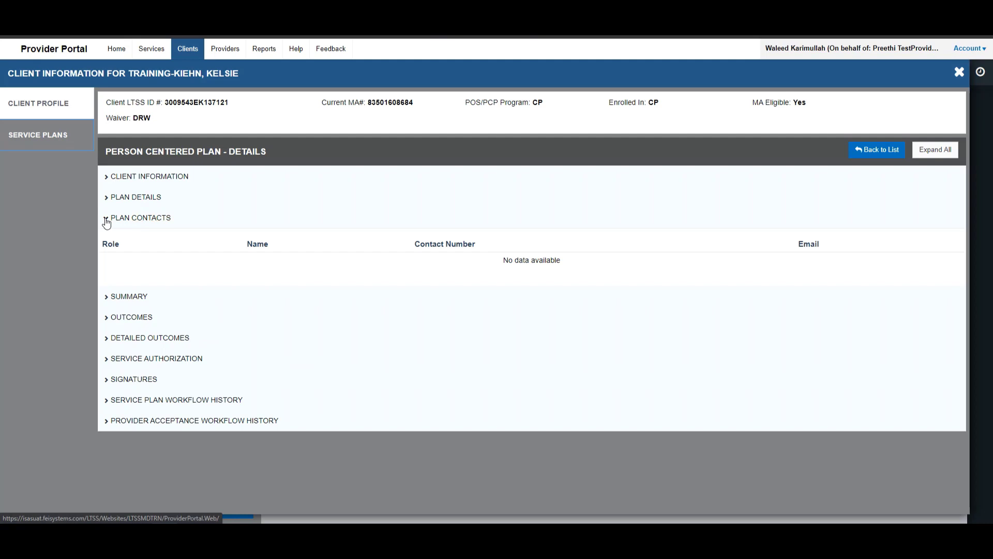
left_click(107, 222)
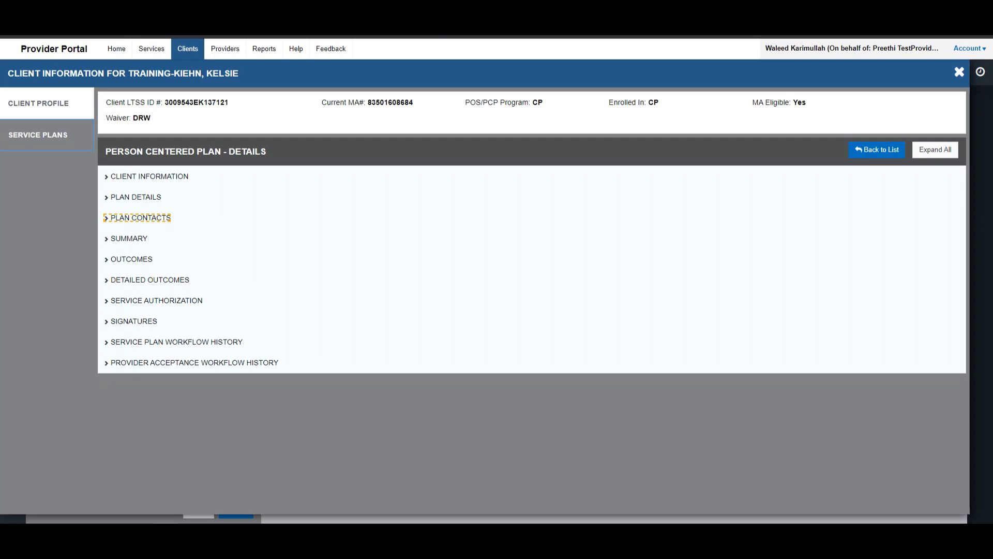
left_click(107, 241)
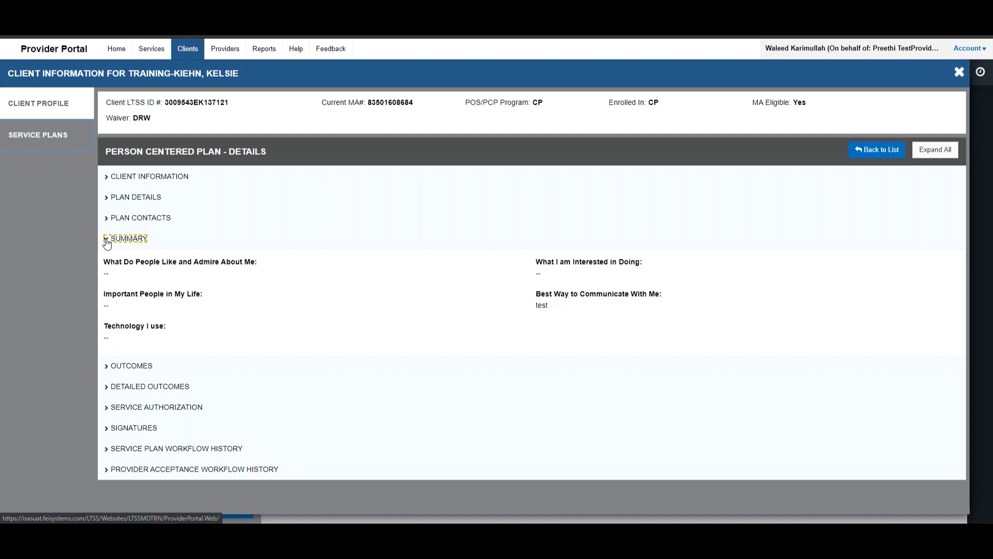
left_click(107, 240)
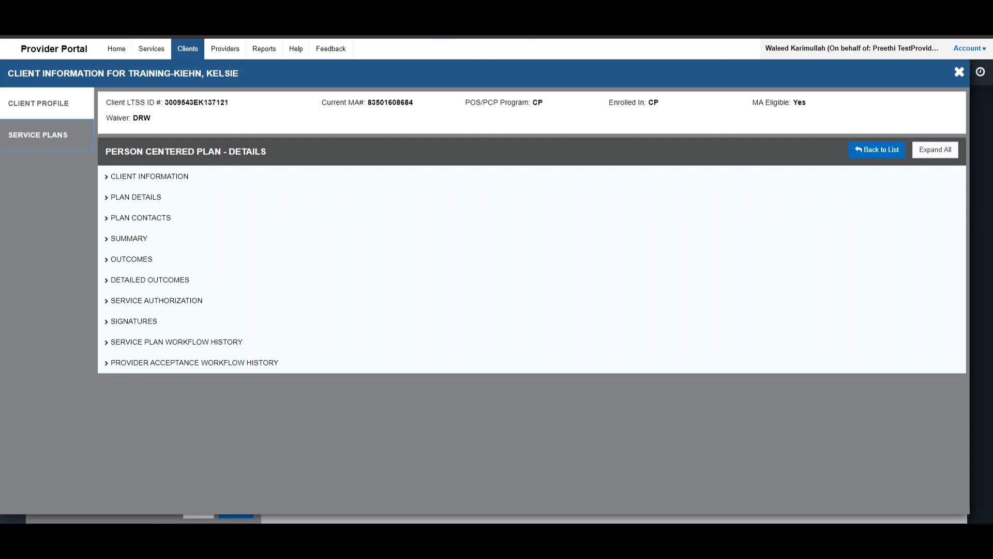
left_click(107, 260)
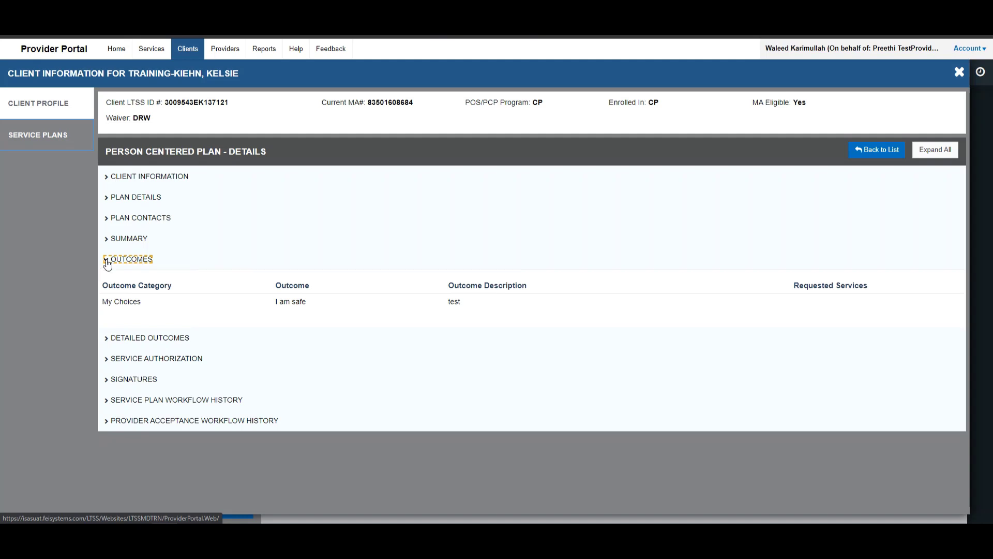
left_click(107, 263)
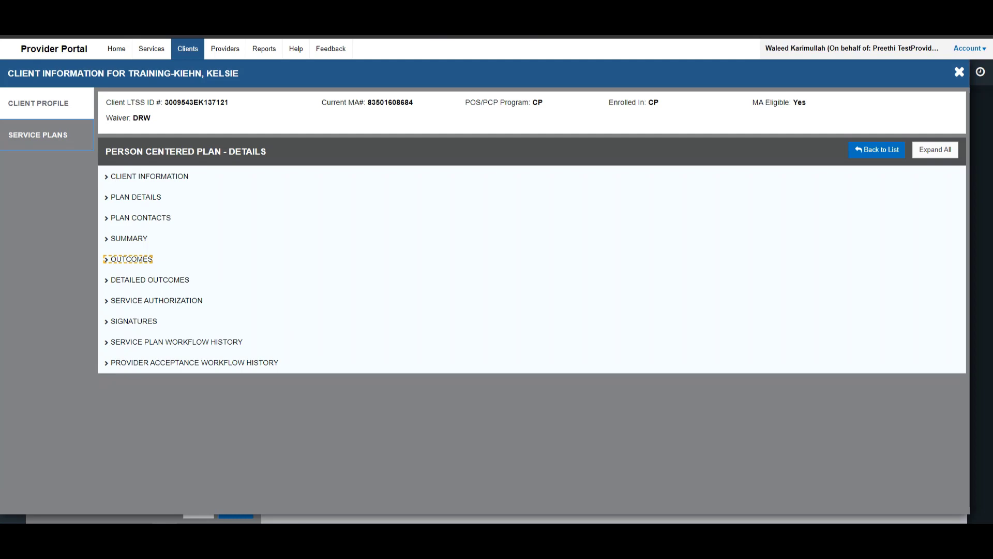
left_click(106, 301)
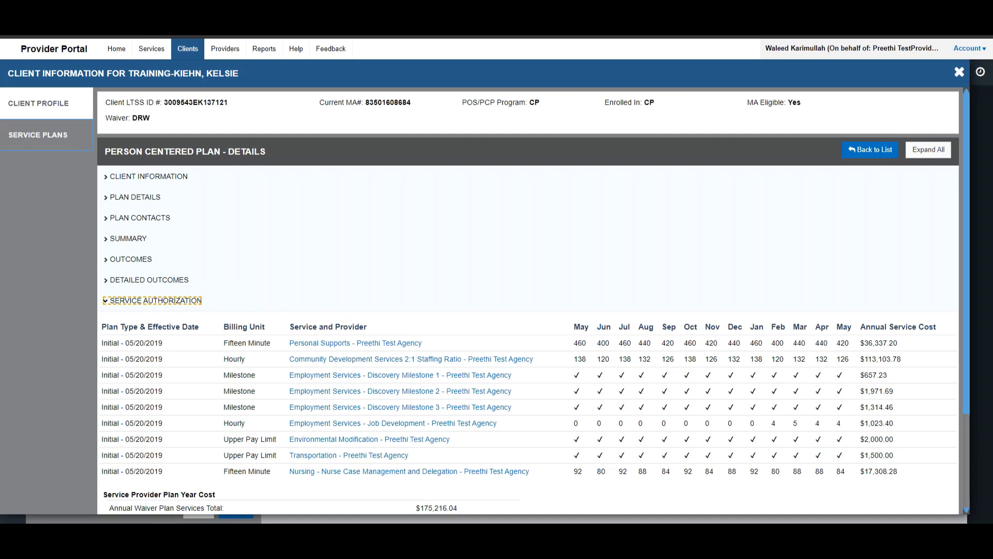
scroll(527, 300, "down", 3)
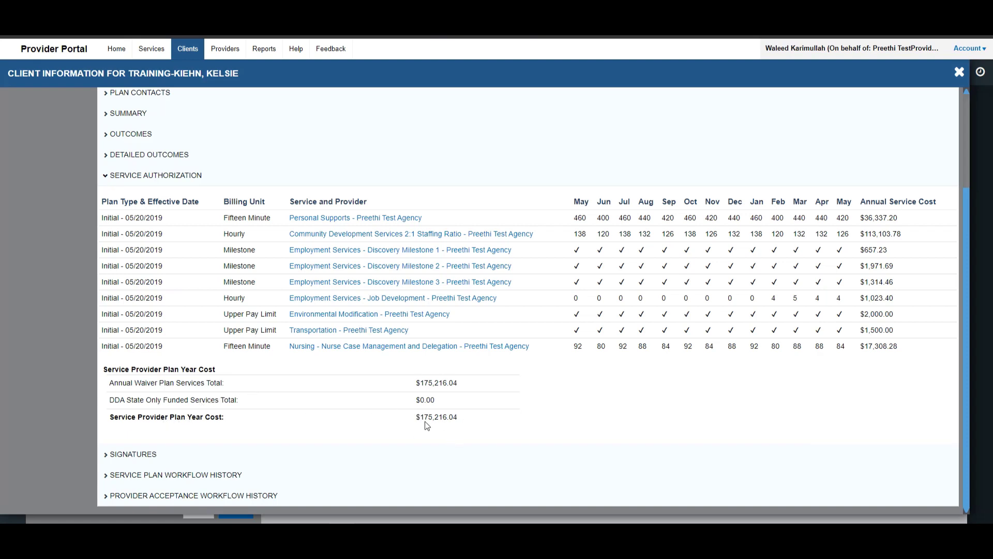
left_click(106, 175)
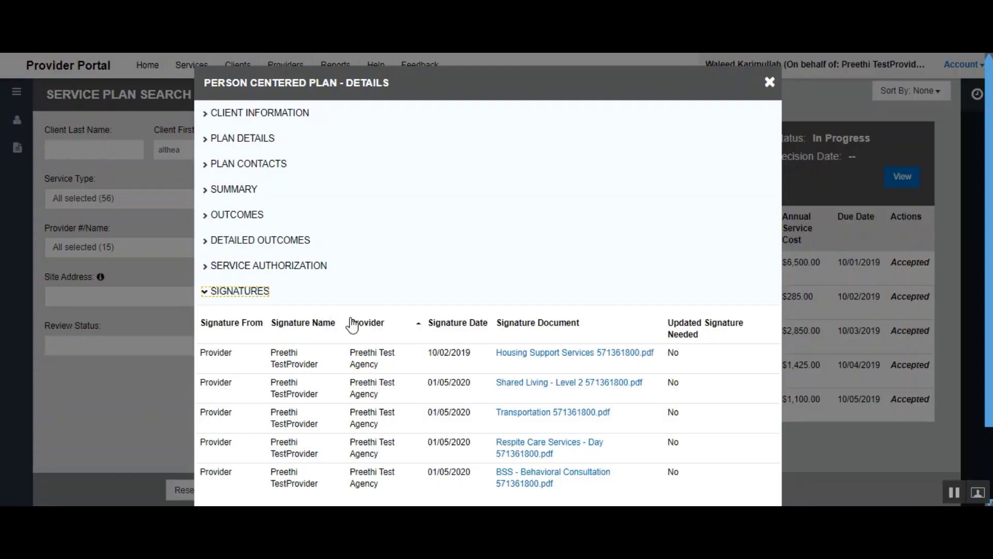
scroll(350, 321, "down", 2)
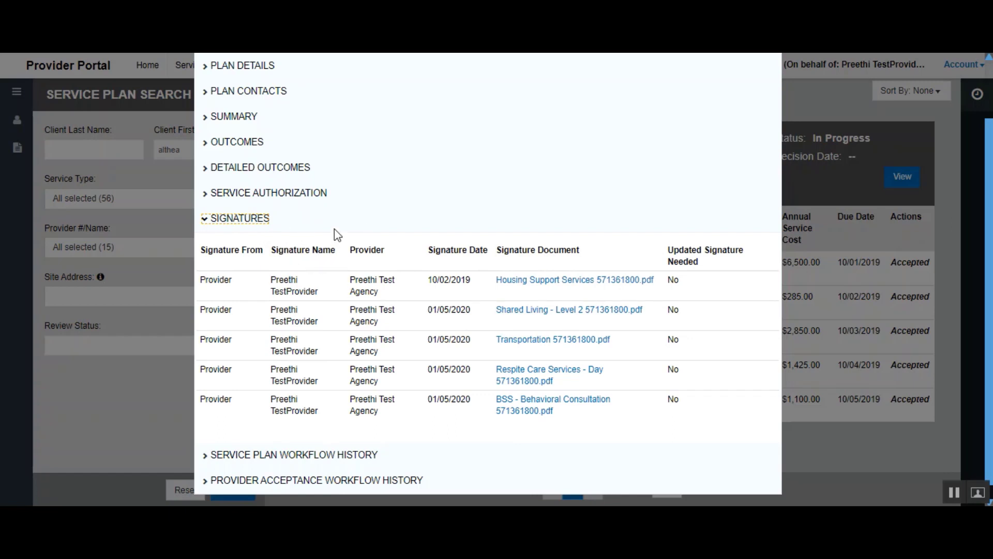
left_click(257, 224)
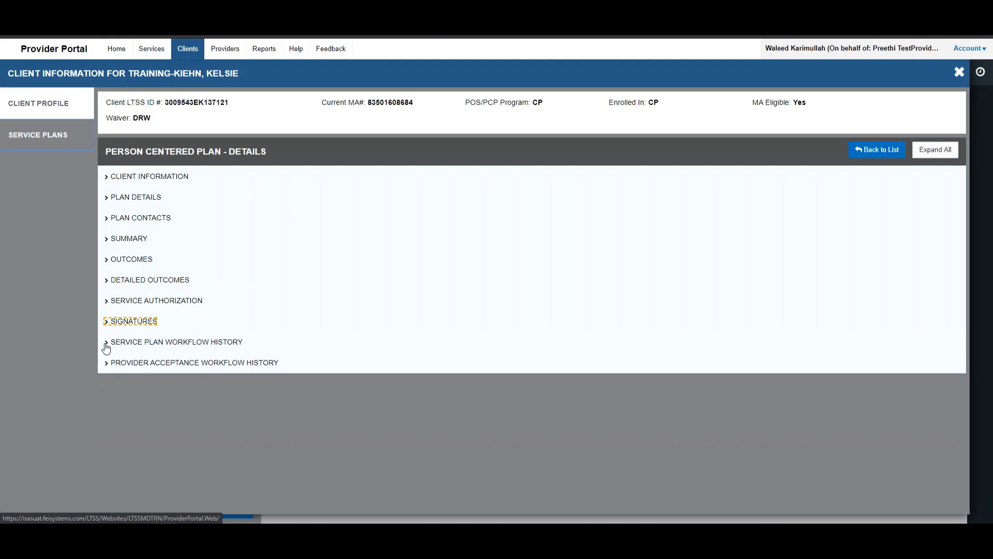
left_click(106, 344)
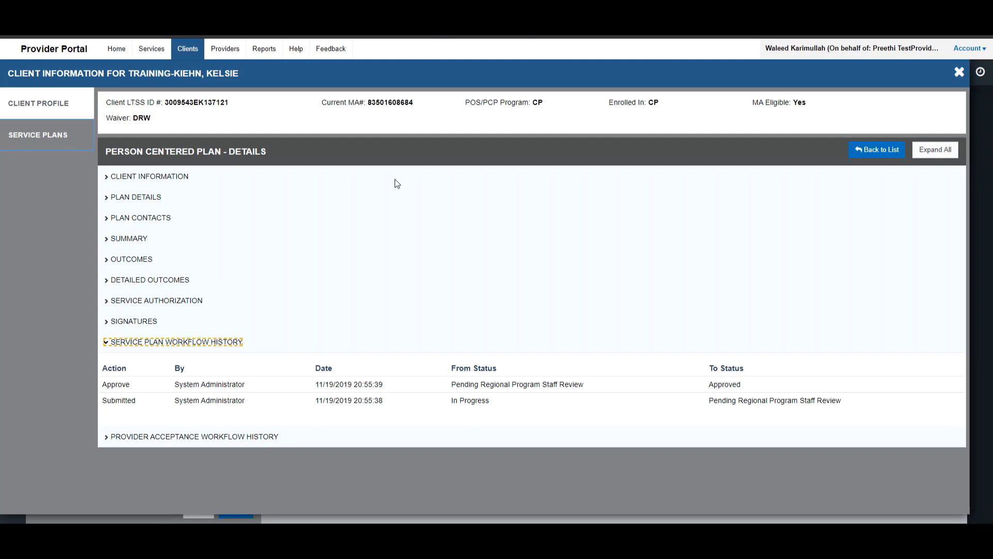
left_click(199, 344)
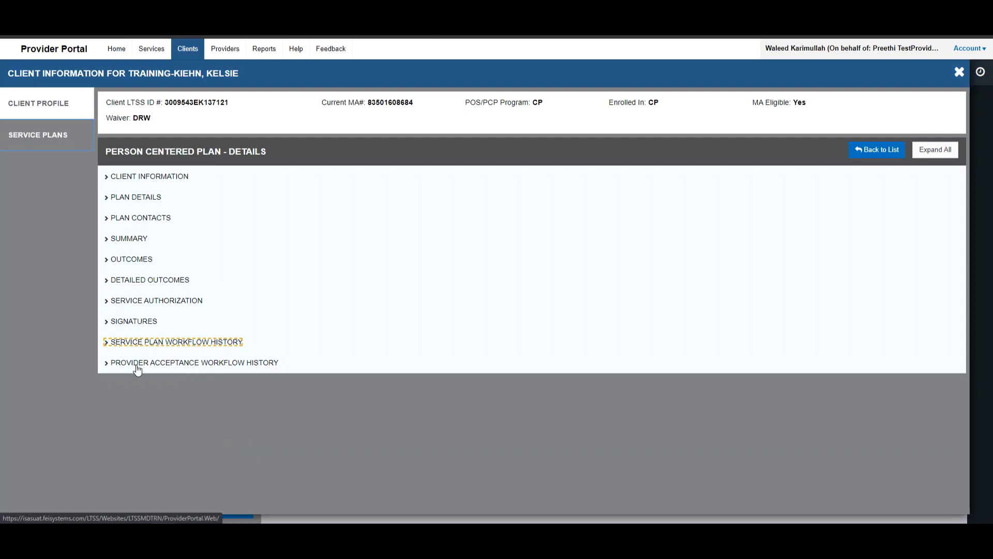
left_click(137, 365)
scroll(149, 418, "down", 1)
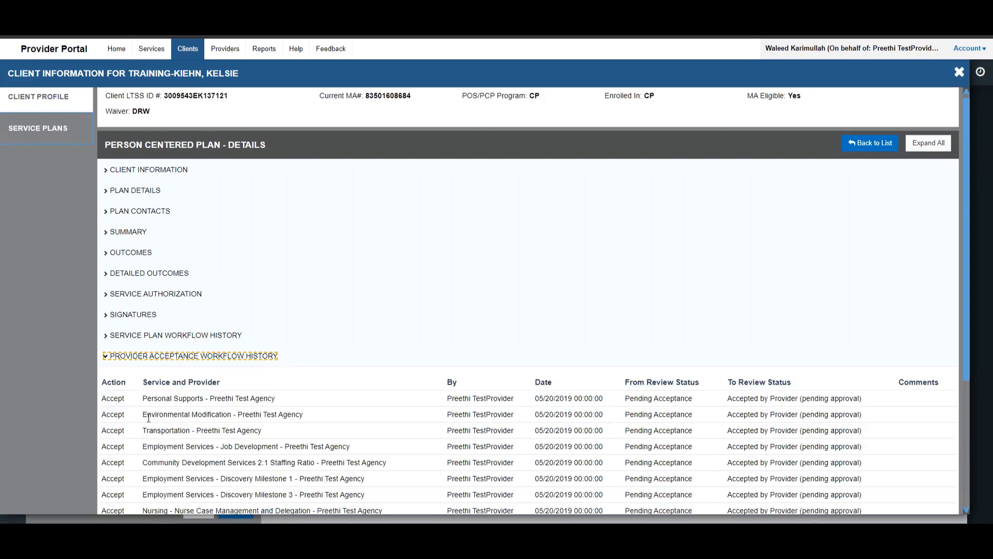
scroll(148, 418, "down", 2)
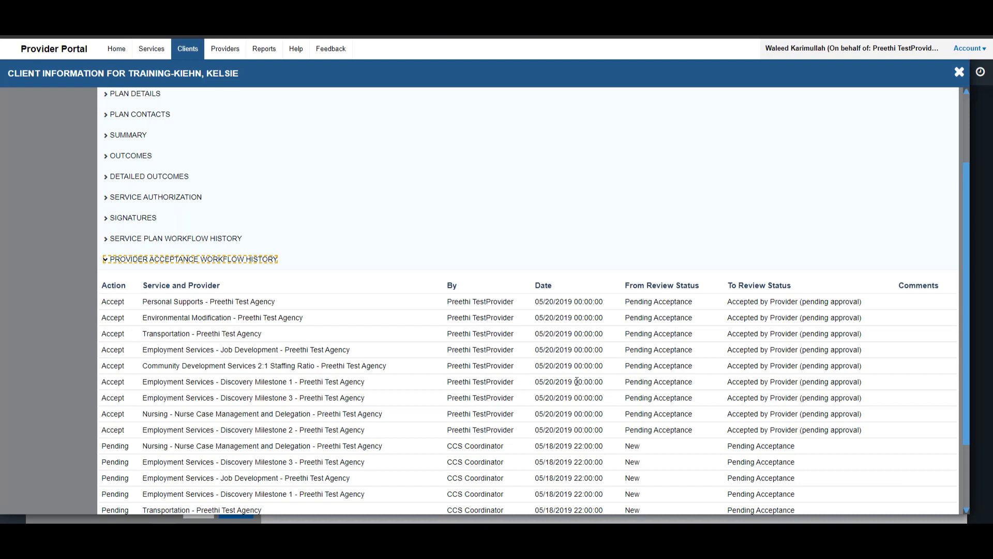
scroll(542, 369, "down", 1)
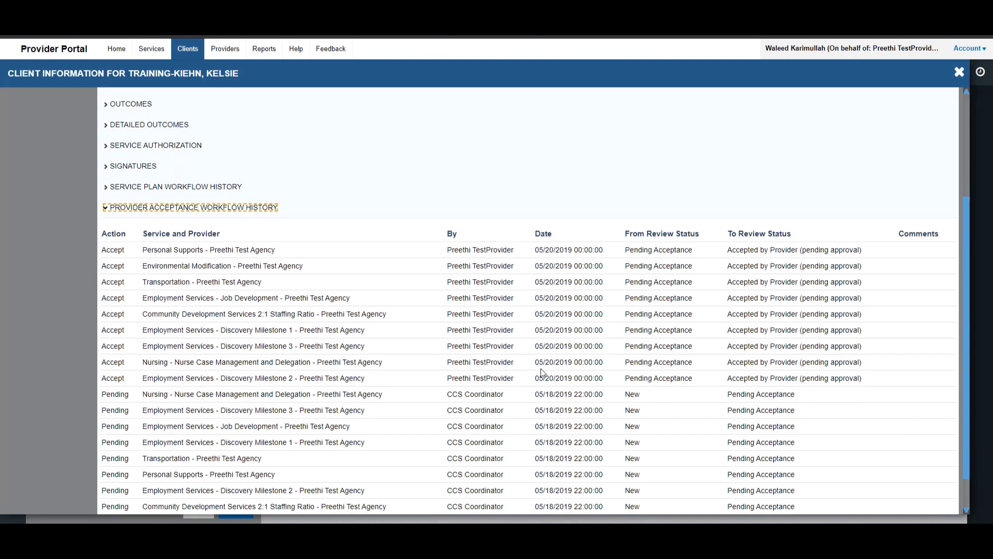
scroll(305, 336, "down", 1)
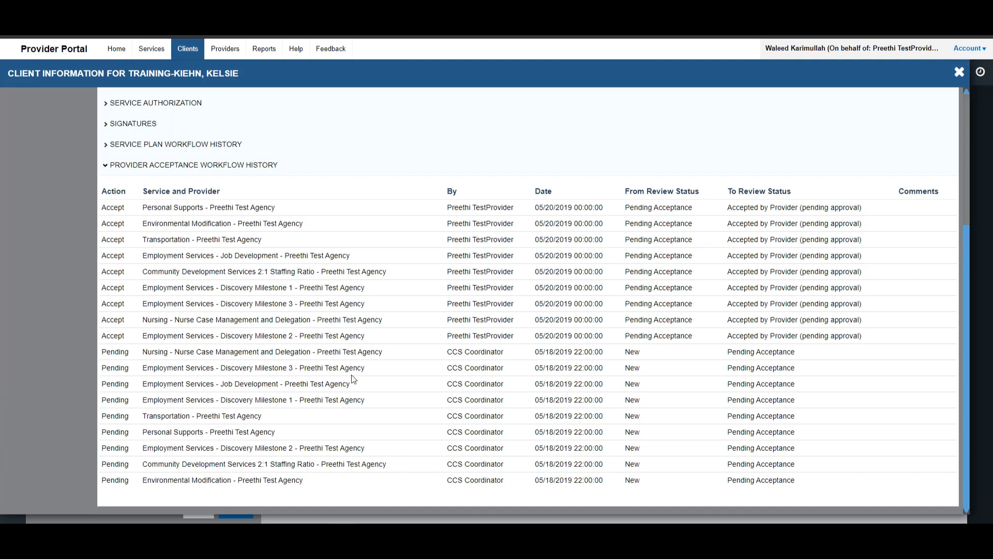
scroll(204, 349, "up", 4)
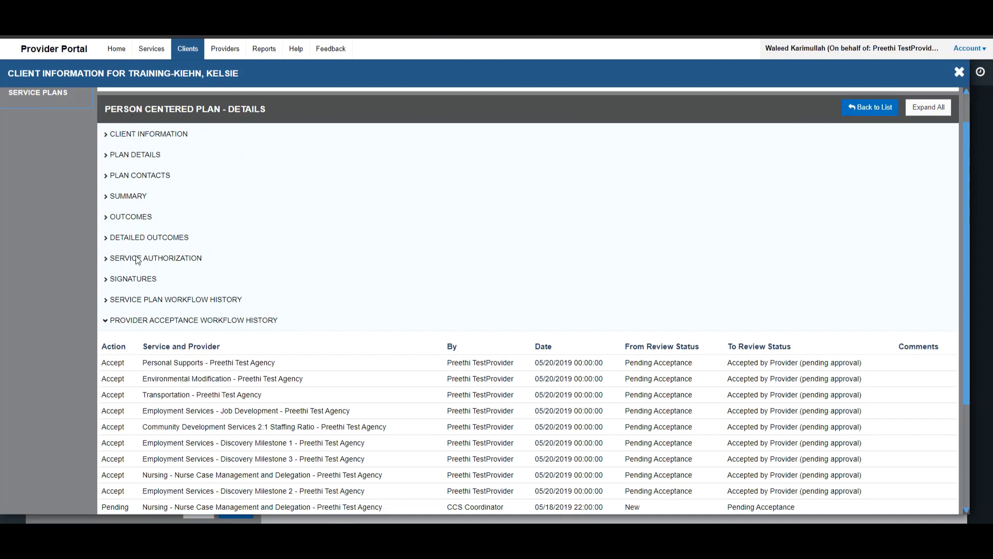
left_click(105, 320)
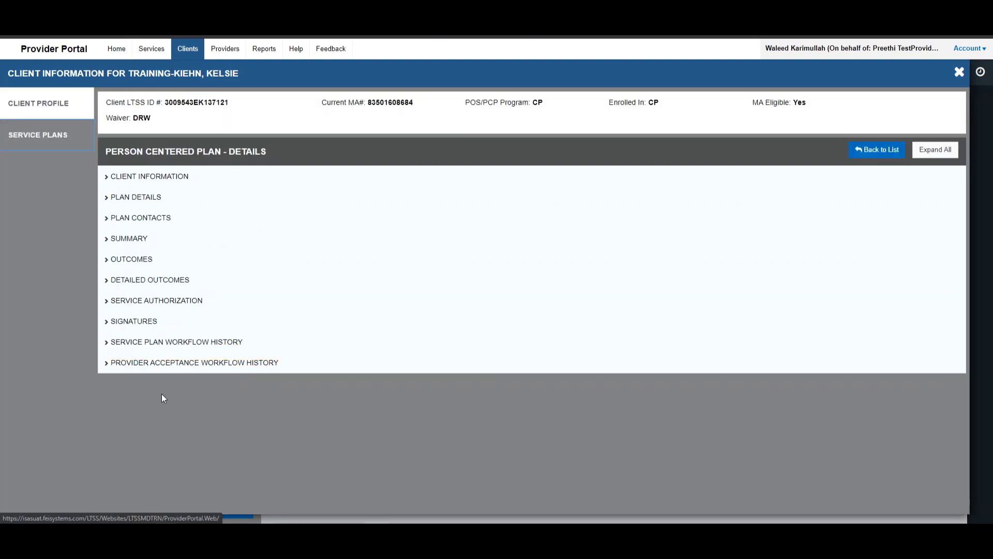
- Expand all plan sections, scroll through them, collapse all, and close the client information window
left_click(934, 154)
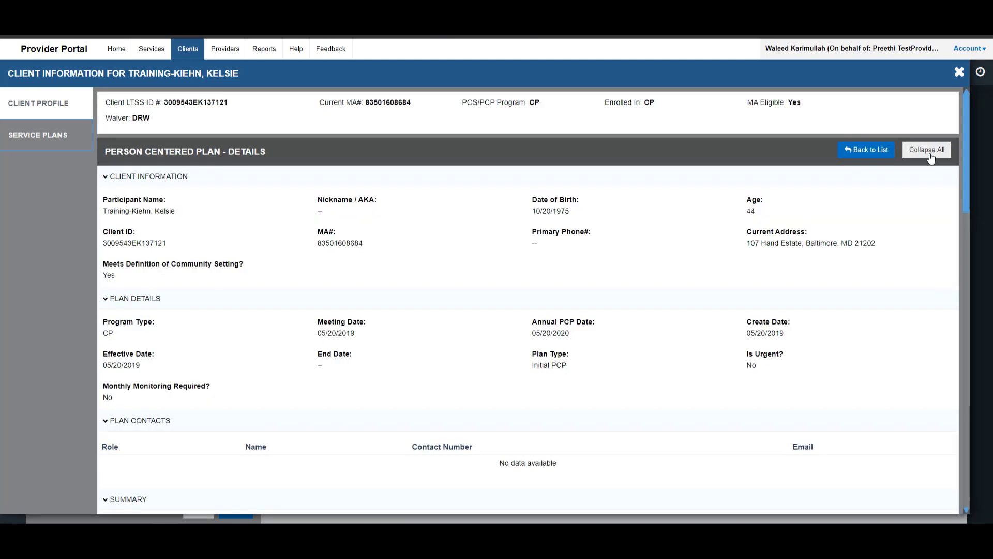
scroll(288, 362, "down", 4)
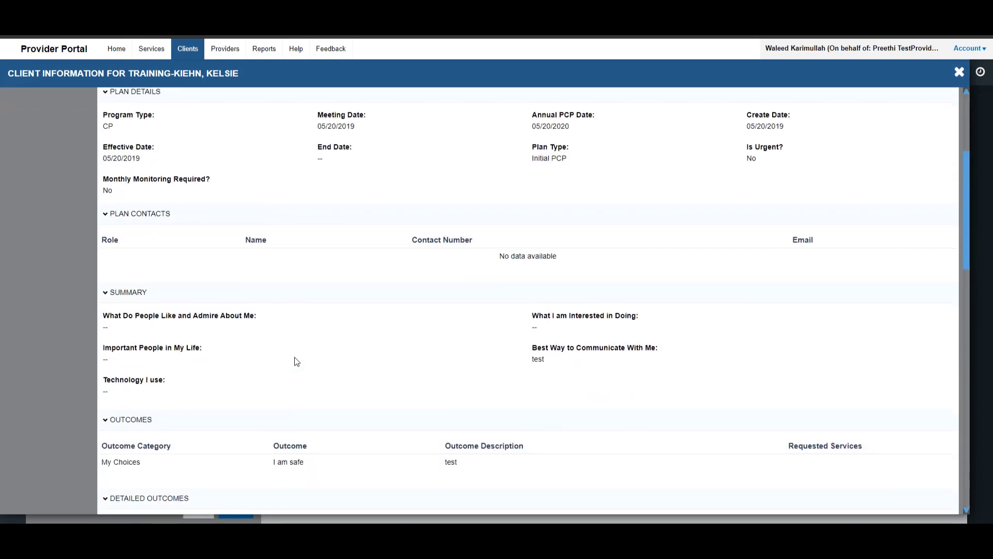
scroll(296, 361, "down", 8)
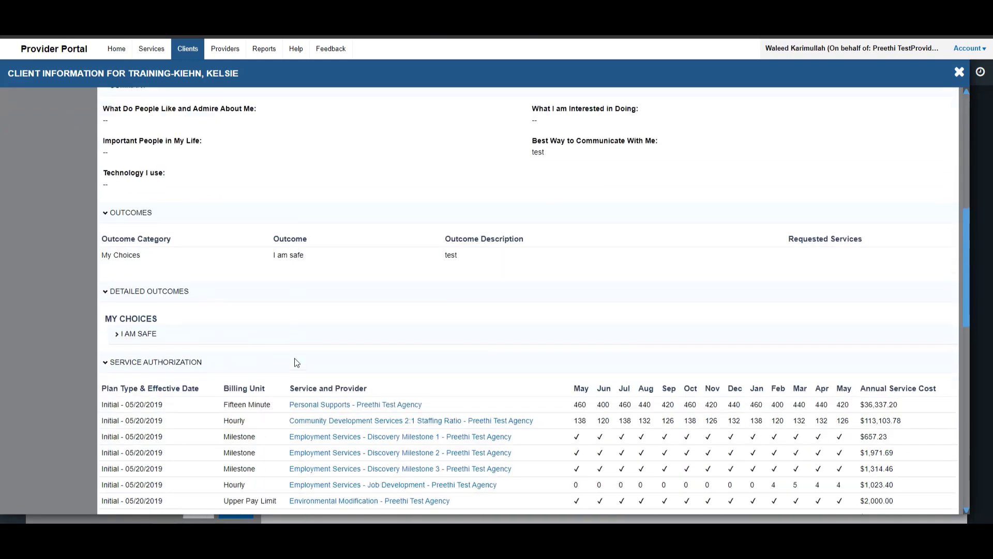
scroll(297, 363, "down", 4)
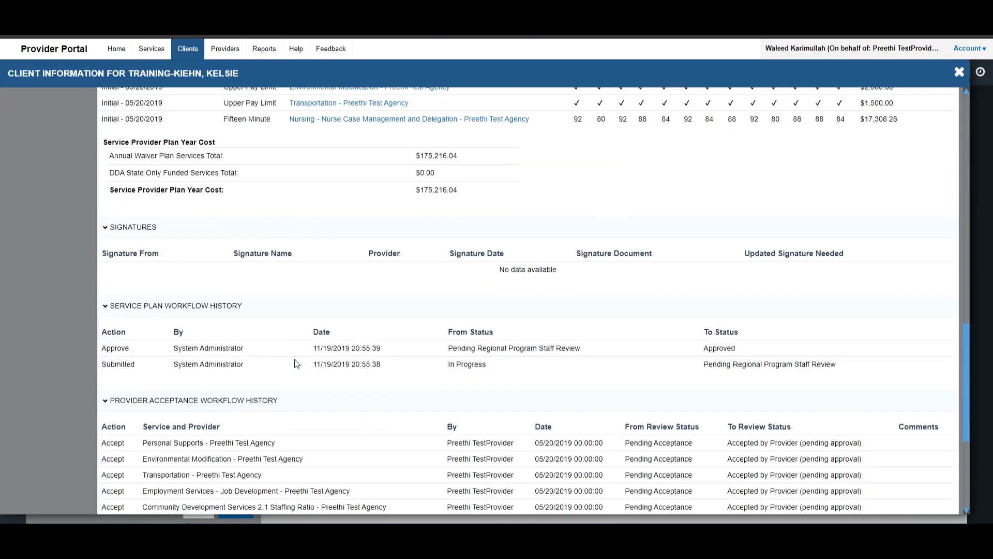
scroll(295, 362, "up", 7)
scroll(295, 362, "up", 10)
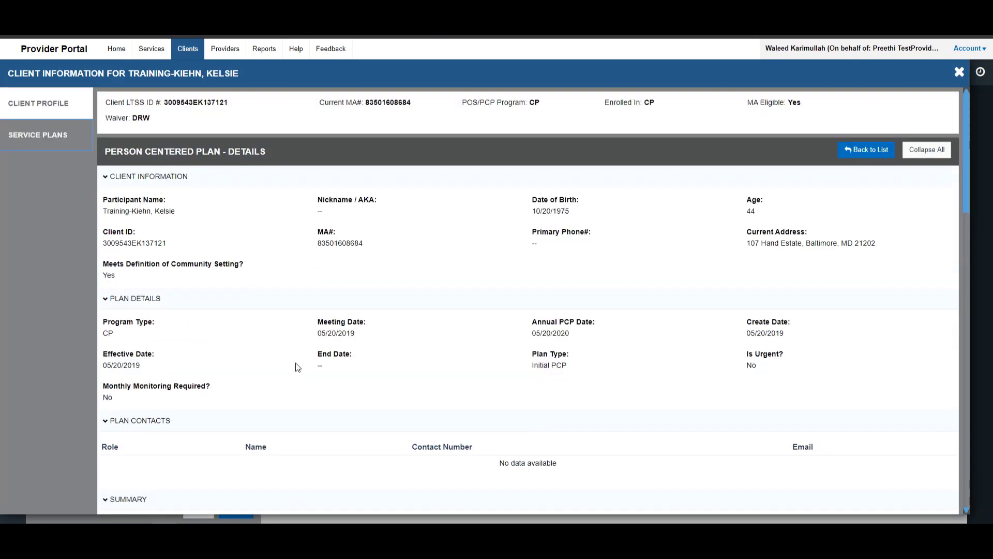
left_click(919, 155)
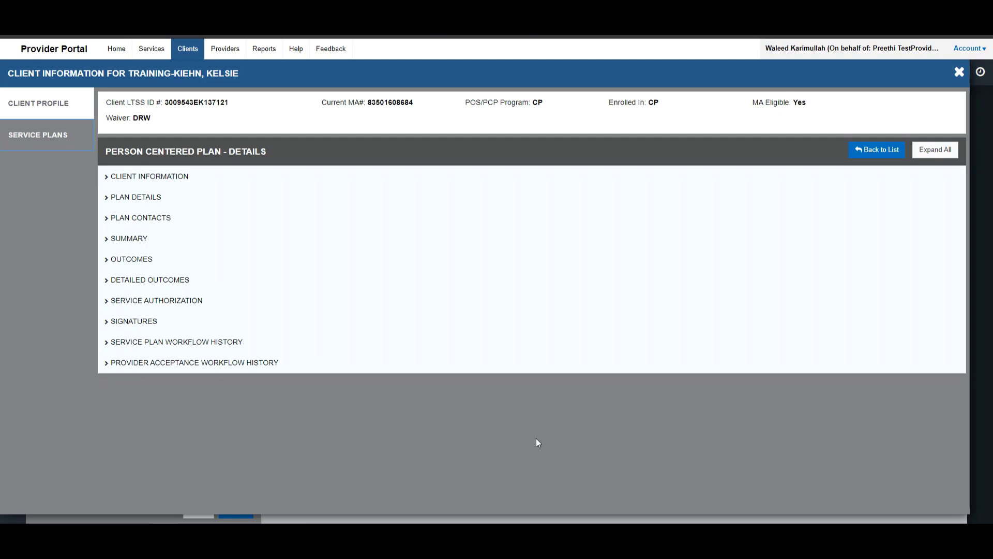
left_click(960, 73)
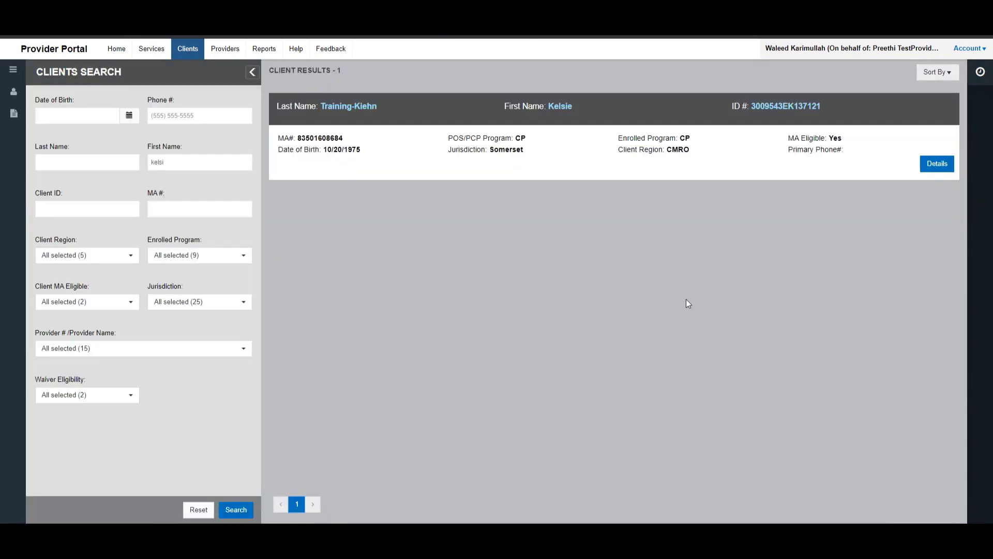